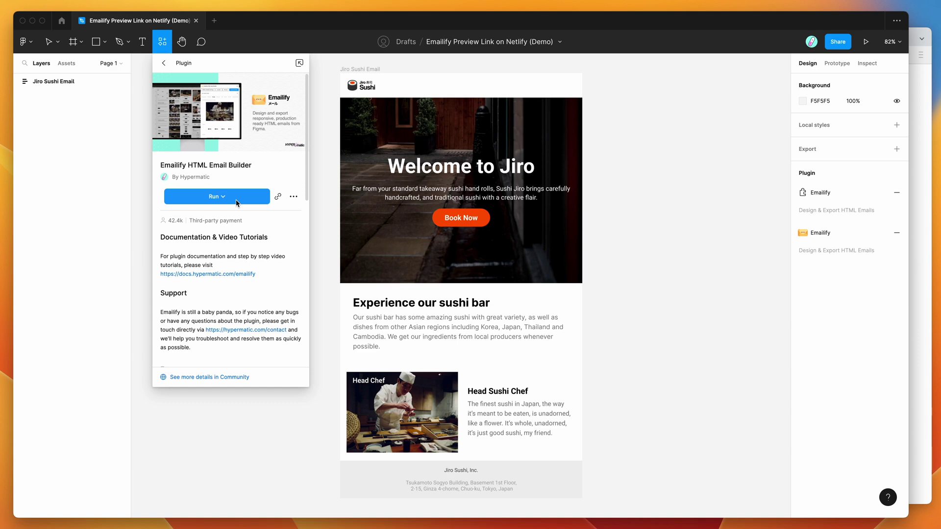
Step: Check the save option for the Emailify HTML Email Builder plugin and close its details
{"action": "left_click", "coordinate": [294, 198]}
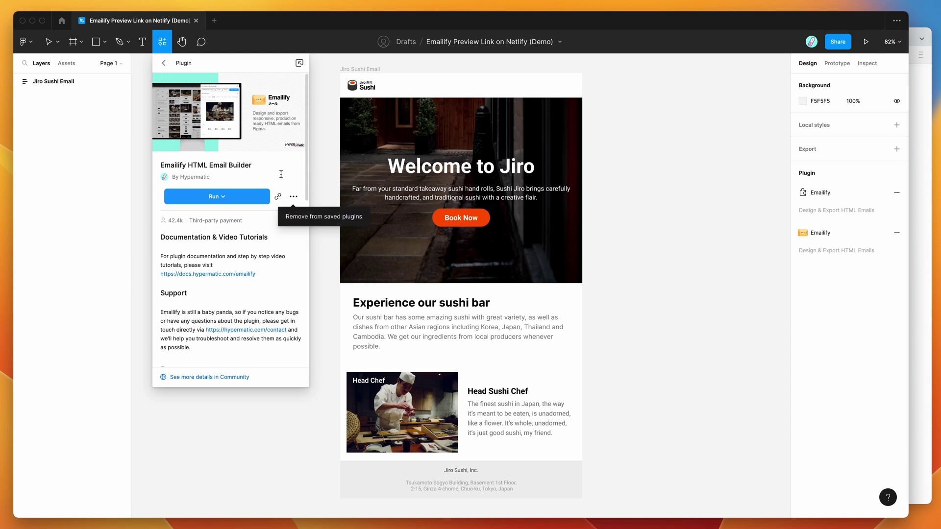
{"action": "left_click", "coordinate": [325, 176]}
{"action": "left_click", "coordinate": [324, 172]}
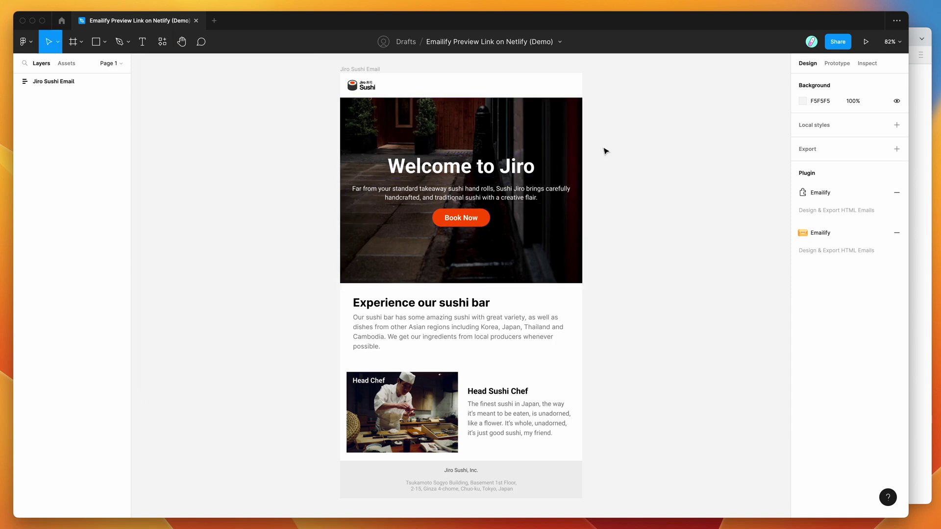
Step: Run Emailify HTML Email Builder from the saved plugins and place its window beside the Jiro Sushi Email frame
{"action": "right_click", "coordinate": [606, 102]}
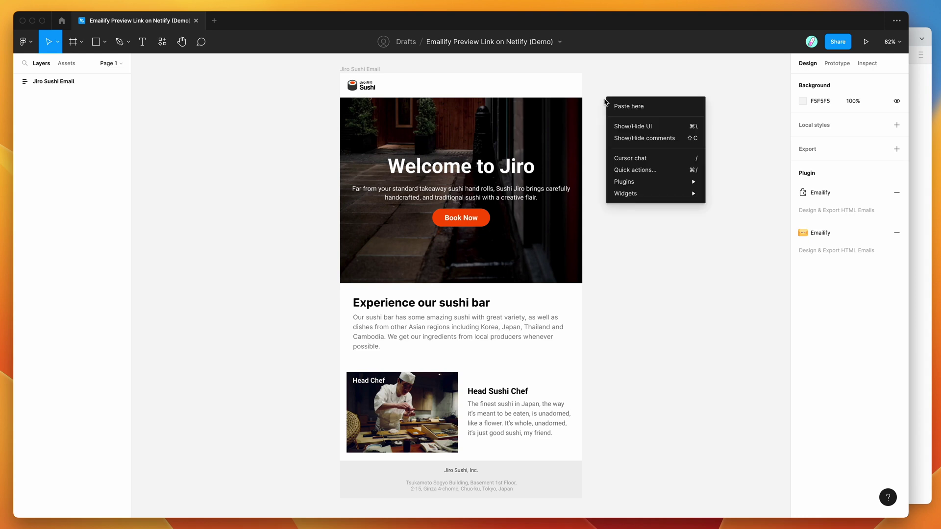
{"action": "mouse_move", "coordinate": [645, 186]}
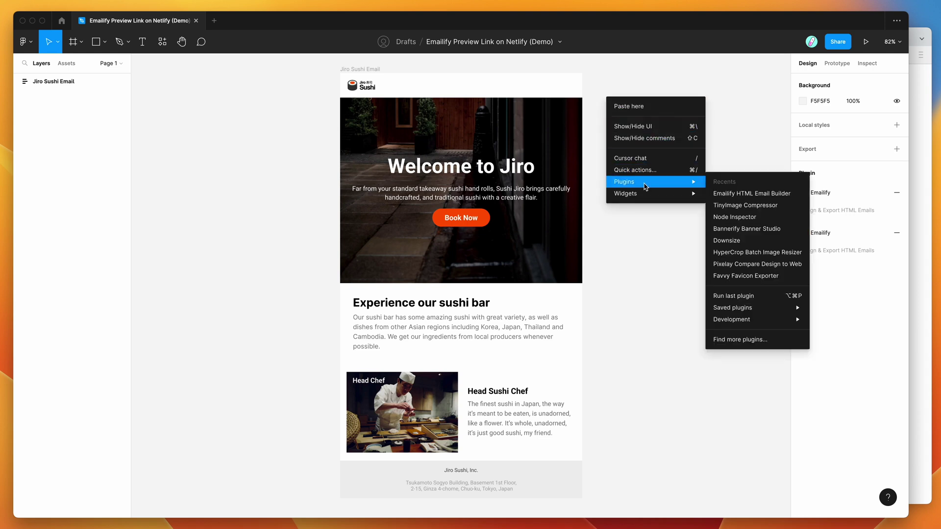
{"action": "mouse_move", "coordinate": [741, 310]}
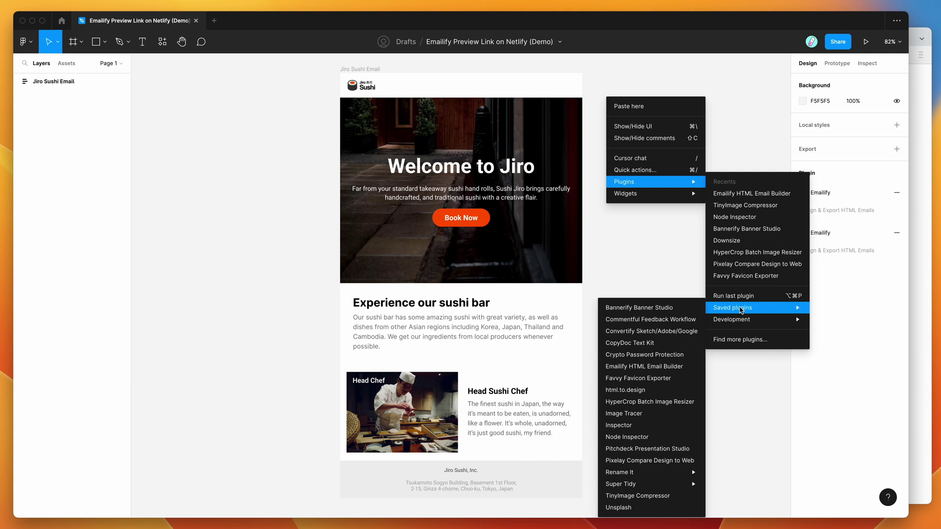
{"action": "left_click", "coordinate": [644, 366]}
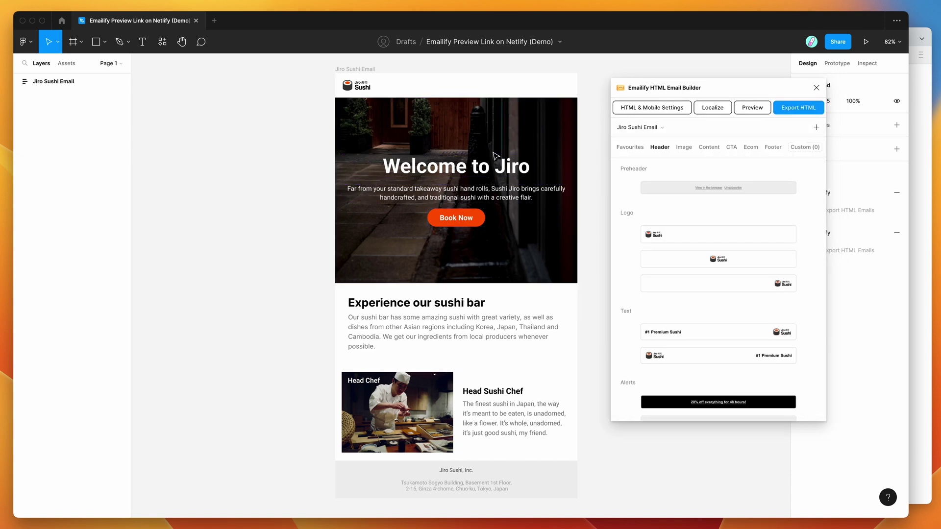
{"action": "scroll", "coordinate": [495, 156], "scroll_direction": "right", "scroll_amount": 3}
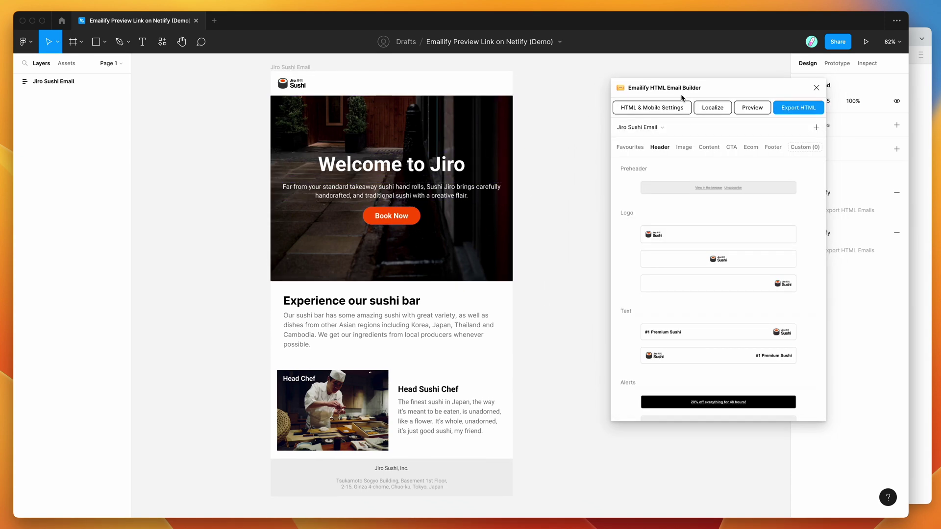
{"action": "left_click_drag", "start_coordinate": [682, 97], "coordinate": [612, 101]}
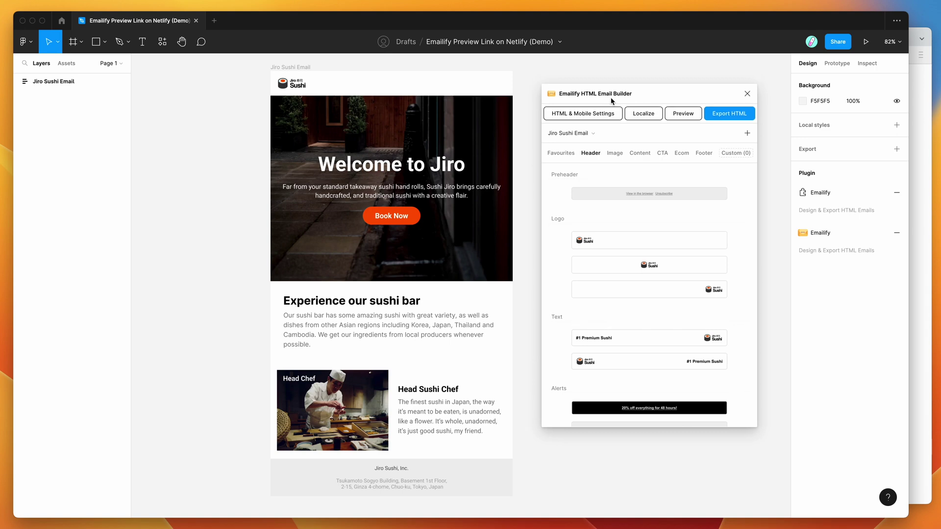
Step: Examine the Jiro Sushi Email frame, its hero section, and the plugin's Image and Header component categories
{"action": "left_click", "coordinate": [479, 140]}
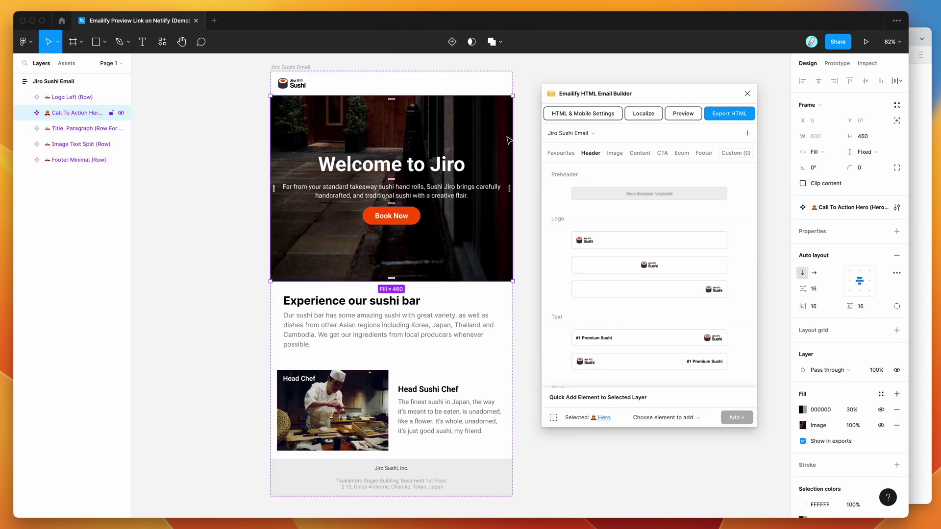
{"action": "left_click", "coordinate": [523, 143]}
{"action": "left_click", "coordinate": [293, 67]}
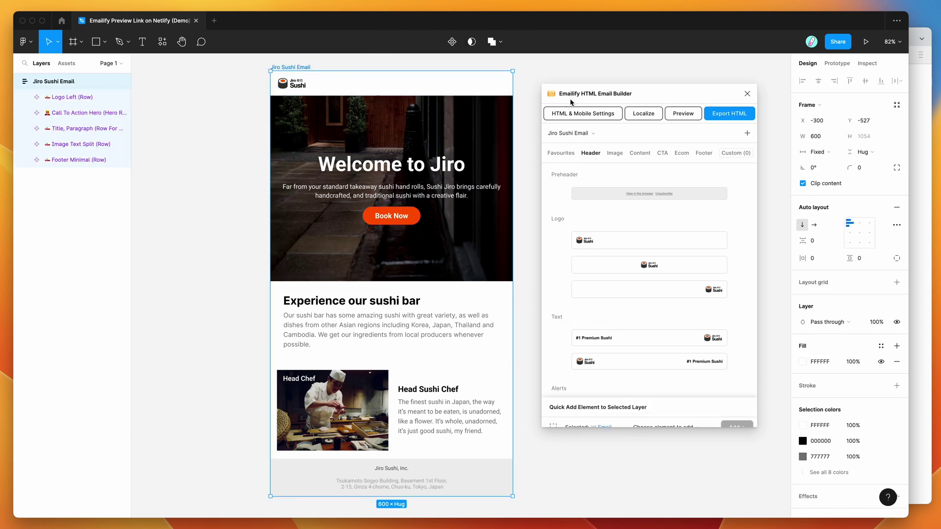
{"action": "left_click", "coordinate": [618, 155]}
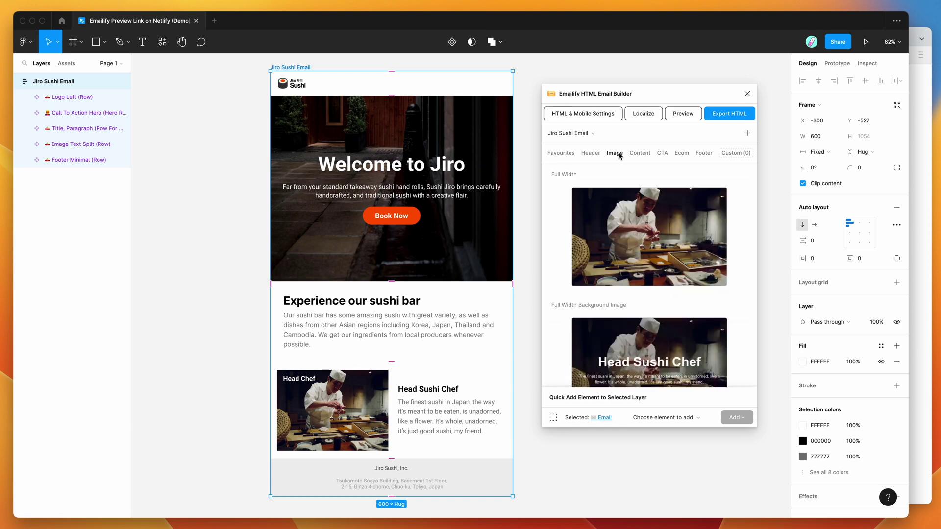
{"action": "left_click", "coordinate": [590, 153]}
{"action": "scroll", "coordinate": [443, 239], "scroll_direction": "down", "scroll_amount": 2}
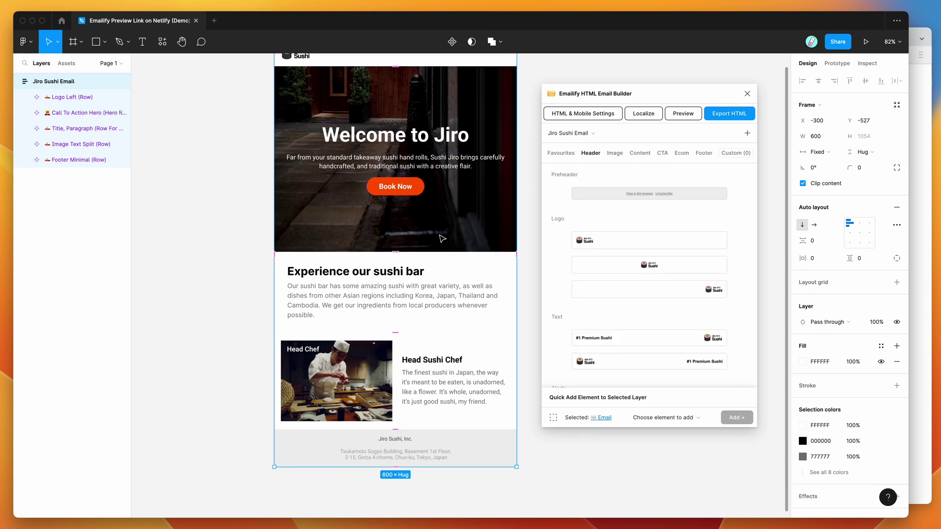
{"action": "scroll", "coordinate": [443, 239], "scroll_direction": "up", "scroll_amount": 3}
{"action": "scroll", "coordinate": [443, 238], "scroll_direction": "down", "scroll_amount": 1}
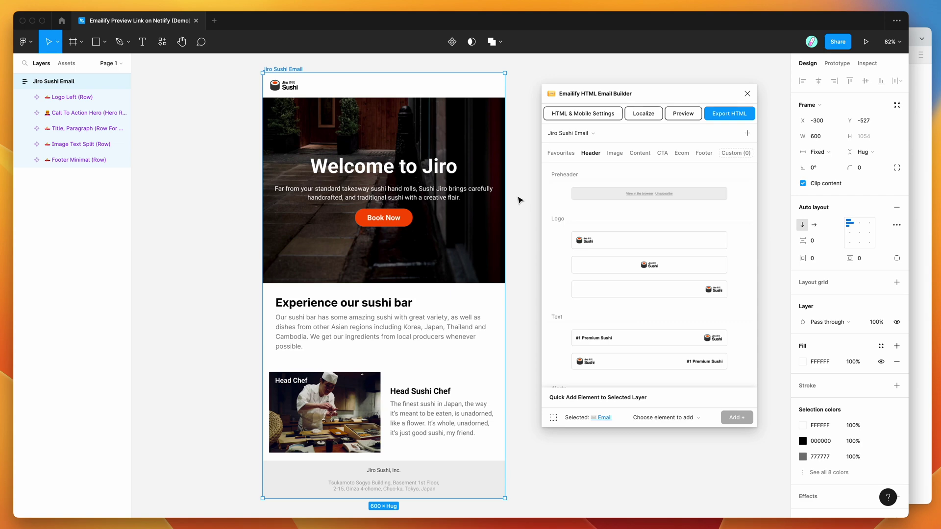
{"action": "scroll", "coordinate": [519, 201], "scroll_direction": "right", "scroll_amount": 2}
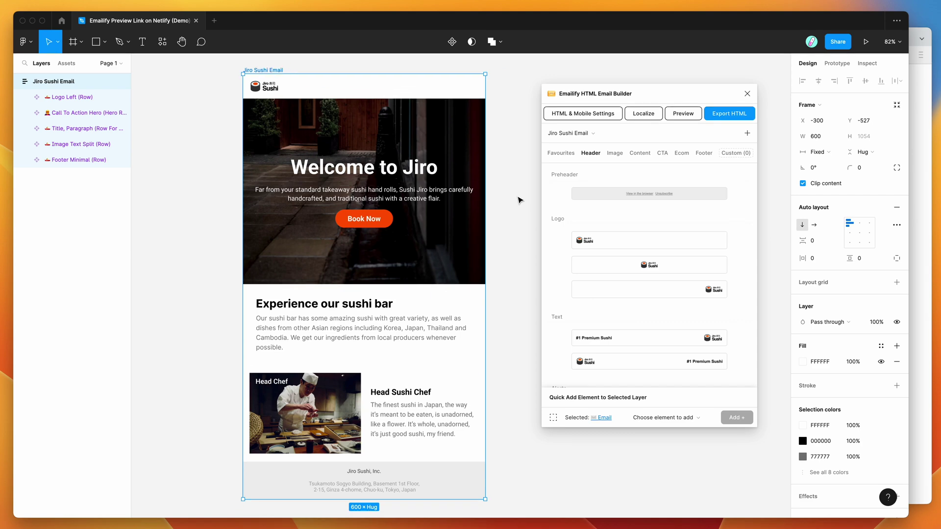
{"action": "left_click", "coordinate": [519, 200]}
Step: Start the HTML export of the Jiro Sushi Email and choose Netlify as the preview link upload target
{"action": "left_click_drag", "start_coordinate": [638, 94], "coordinate": [605, 90]}
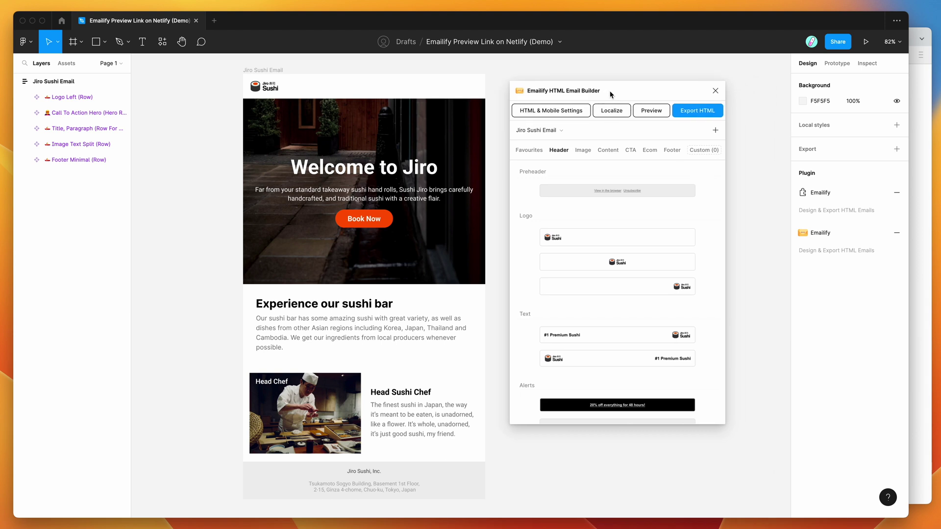
{"action": "left_click", "coordinate": [693, 113]}
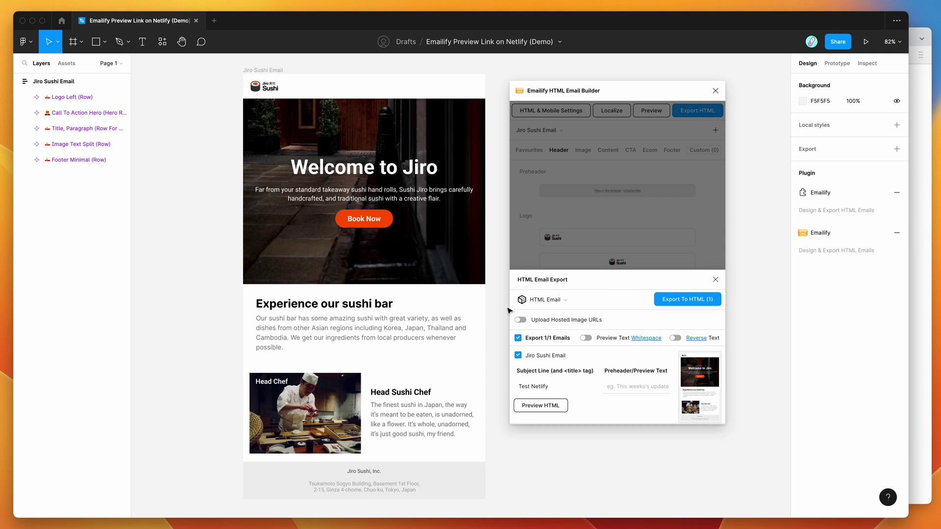
{"action": "left_click", "coordinate": [551, 303]}
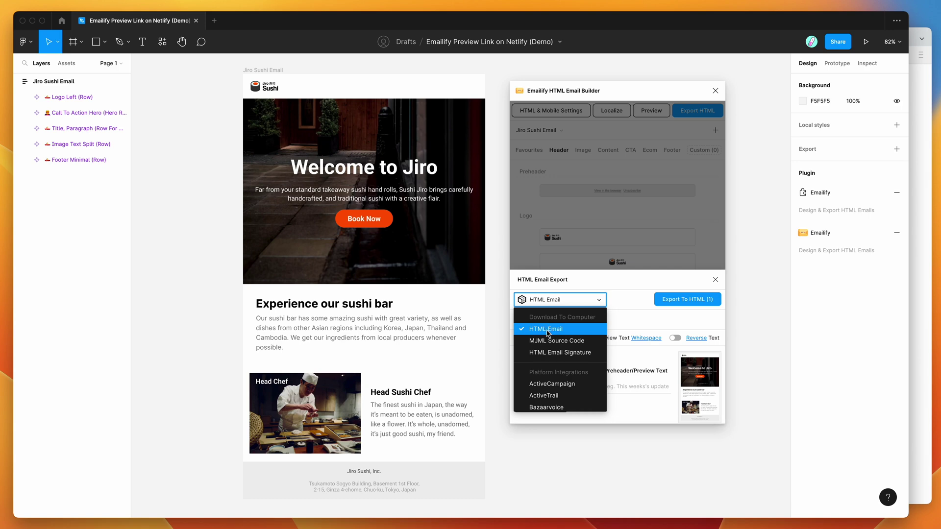
{"action": "scroll", "coordinate": [548, 334], "scroll_direction": "down", "scroll_amount": 5}
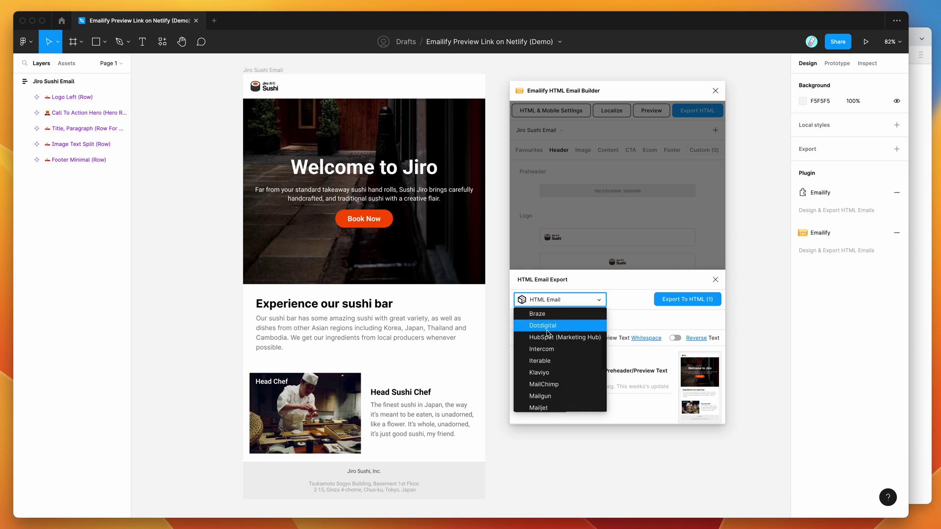
{"action": "scroll", "coordinate": [547, 338], "scroll_direction": "down", "scroll_amount": 6}
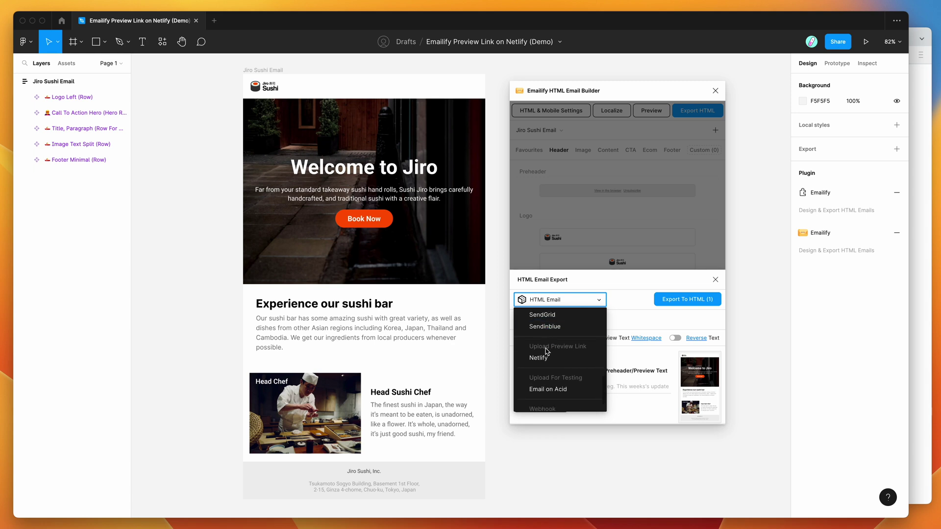
{"action": "scroll", "coordinate": [549, 352], "scroll_direction": "down", "scroll_amount": 1}
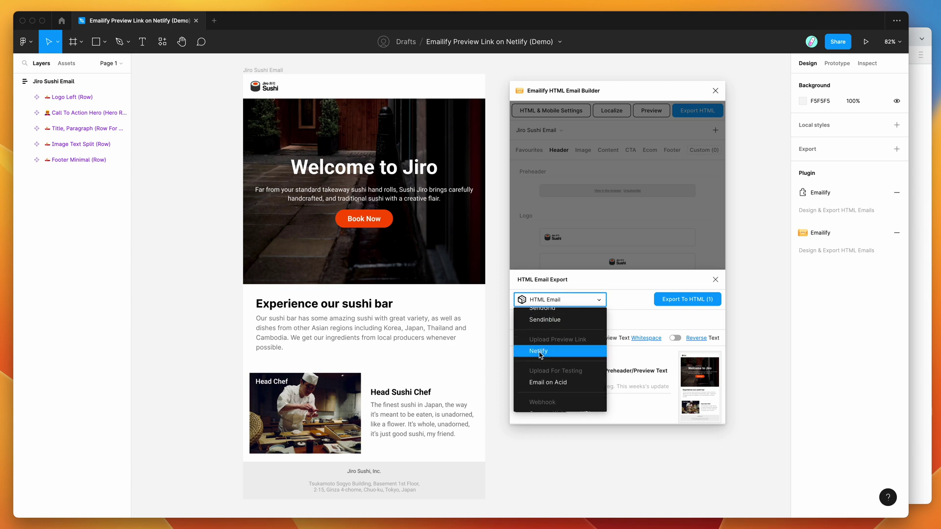
{"action": "left_click", "coordinate": [540, 354]}
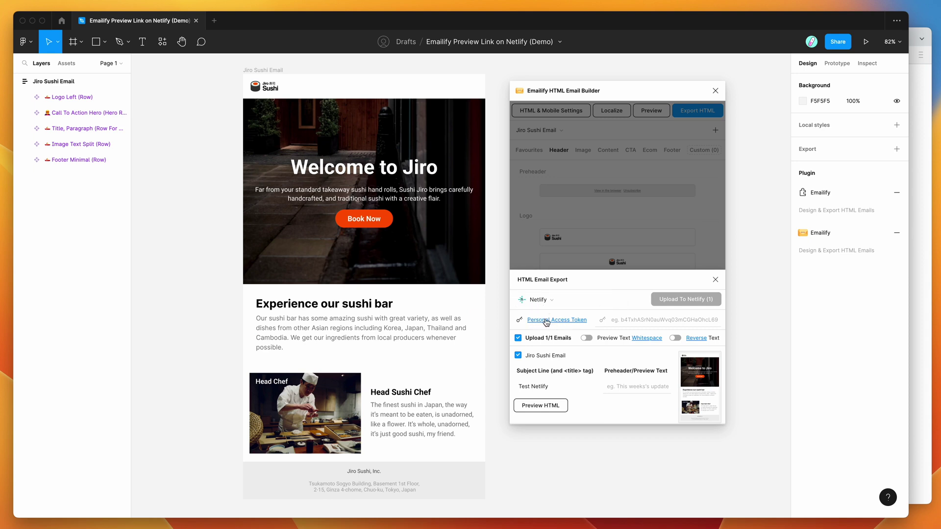
Step: Switch to the Netlify applications page in the browser and generate a personal access token described as "Emailify"
{"action": "left_click", "coordinate": [916, 310]}
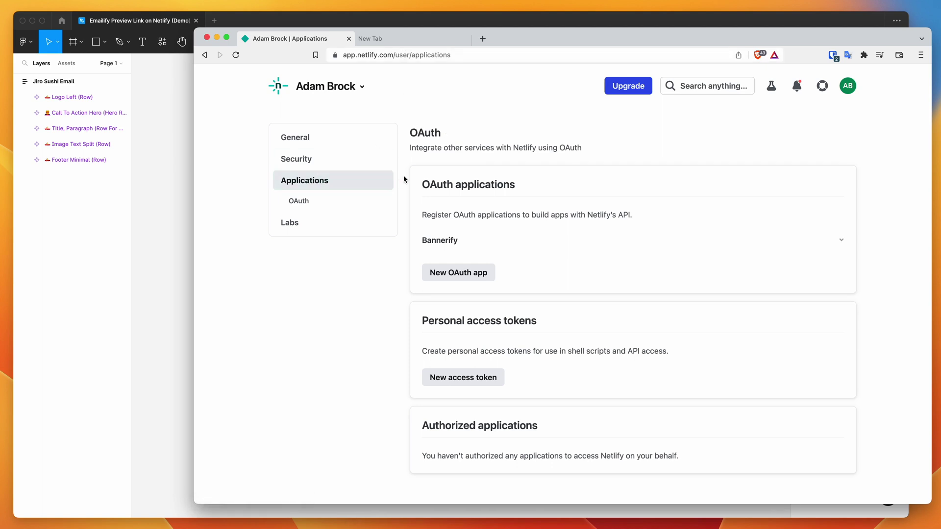
{"action": "scroll", "coordinate": [404, 179], "scroll_direction": "up", "scroll_amount": 1}
{"action": "scroll", "coordinate": [402, 216], "scroll_direction": "down", "scroll_amount": 1}
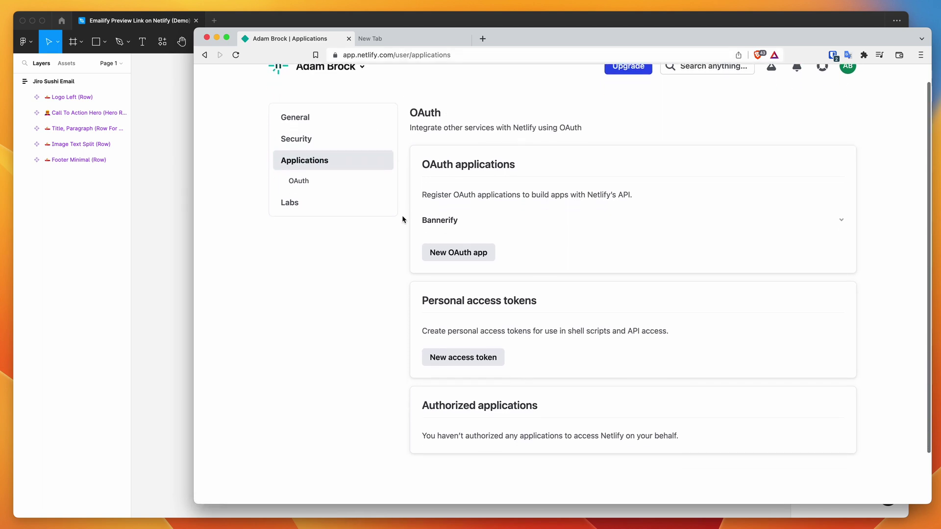
{"action": "scroll", "coordinate": [395, 267], "scroll_direction": "down", "scroll_amount": 1}
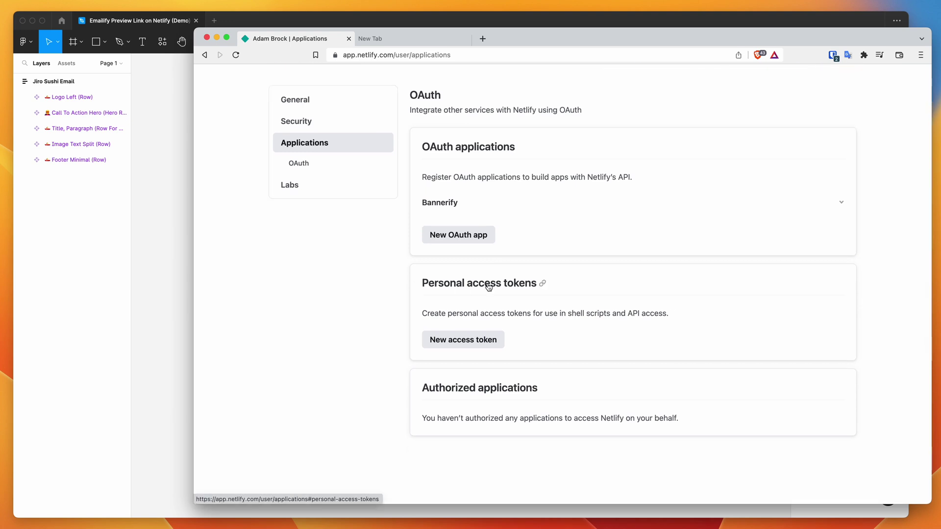
{"action": "left_click", "coordinate": [448, 346]}
{"action": "left_click", "coordinate": [456, 321]}
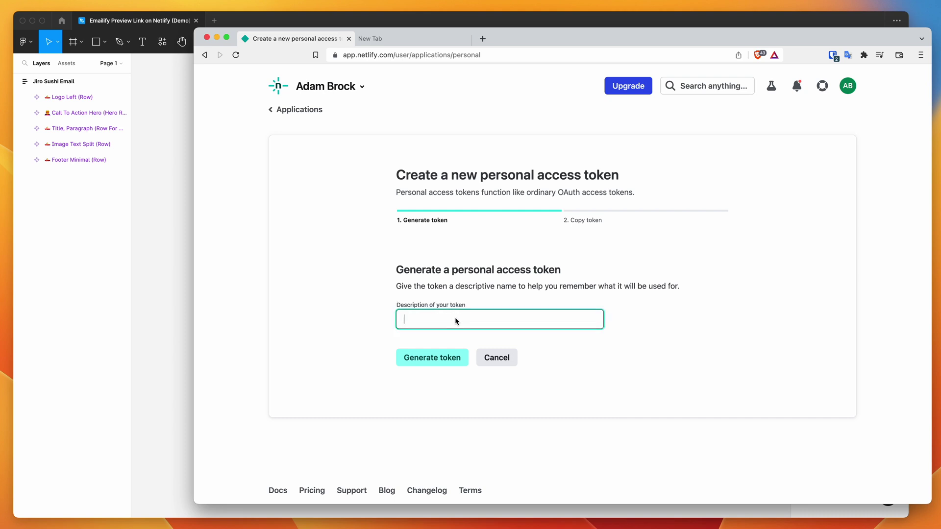
{"action": "type", "text": "Emailify"}
{"action": "left_click", "coordinate": [429, 359]}
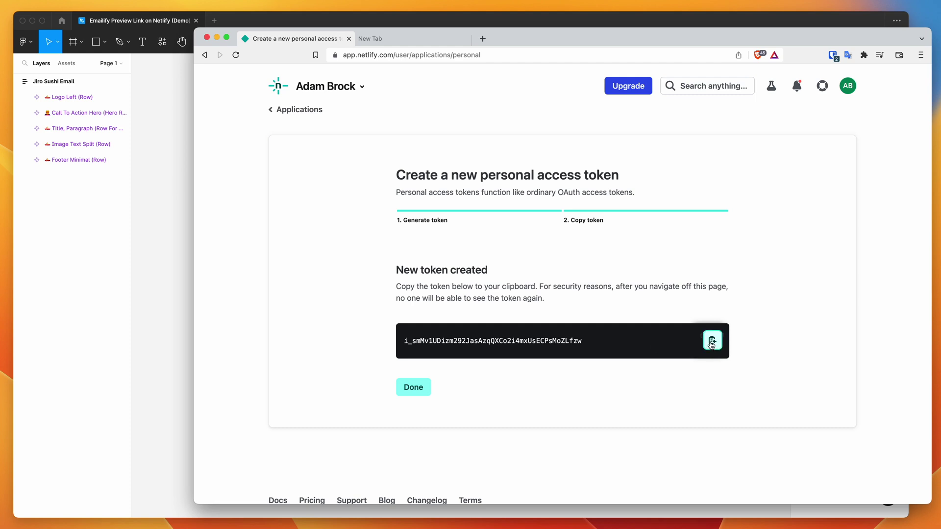
Step: Copy the new Netlify token, return to Figma and paste it into the export's Personal Access Token field
{"action": "left_click", "coordinate": [711, 344]}
{"action": "left_click", "coordinate": [711, 342]}
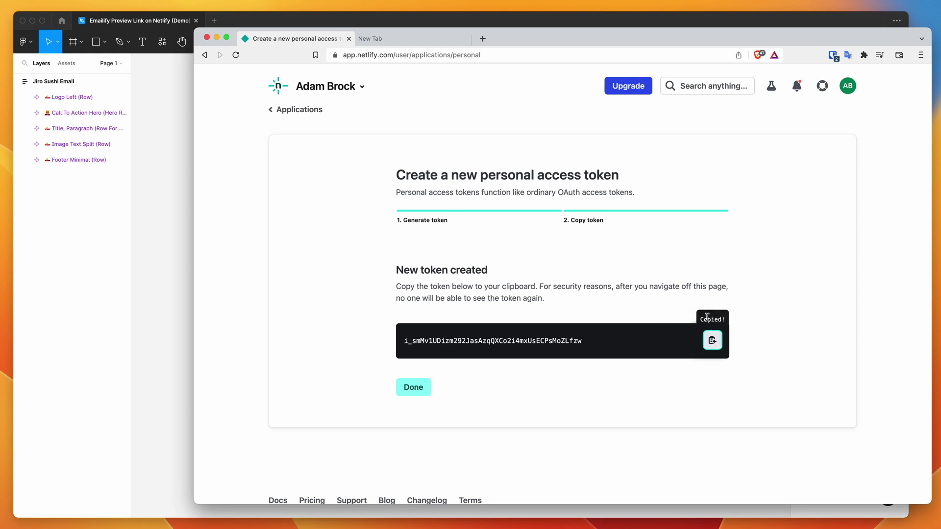
{"action": "left_click", "coordinate": [149, 290]}
{"action": "left_click_drag", "start_coordinate": [599, 95], "coordinate": [600, 90]}
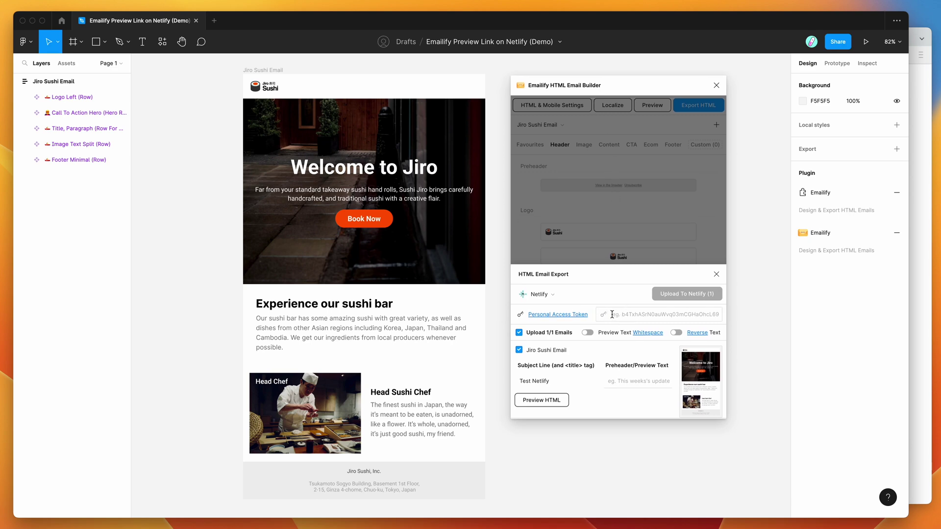
{"action": "left_click", "coordinate": [613, 314]}
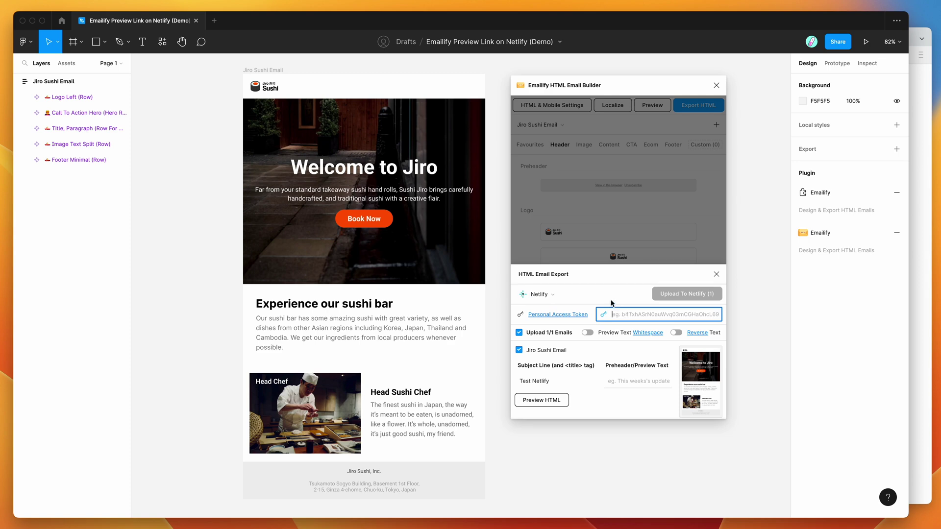
{"action": "key", "text": "super+v"}
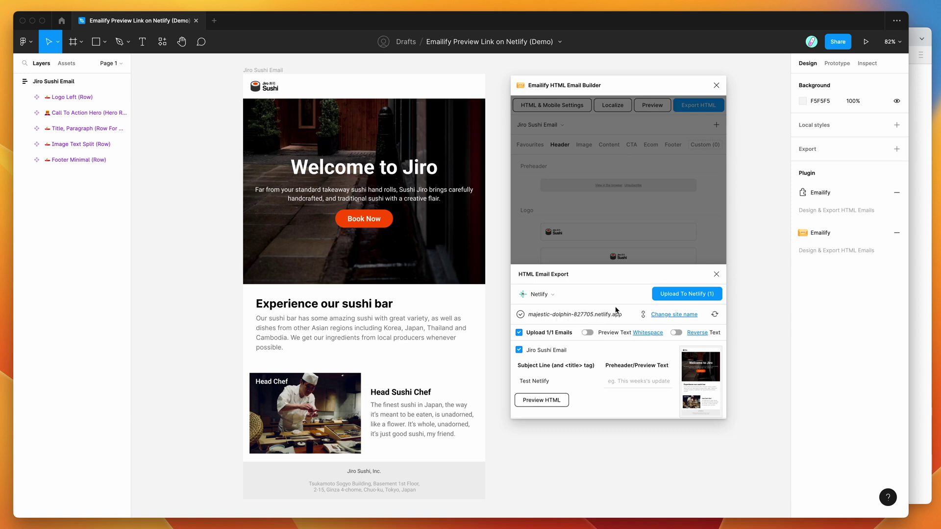
Step: Open the Netlify site's general settings from the export's site name link and examine the site information
{"action": "left_click", "coordinate": [667, 316]}
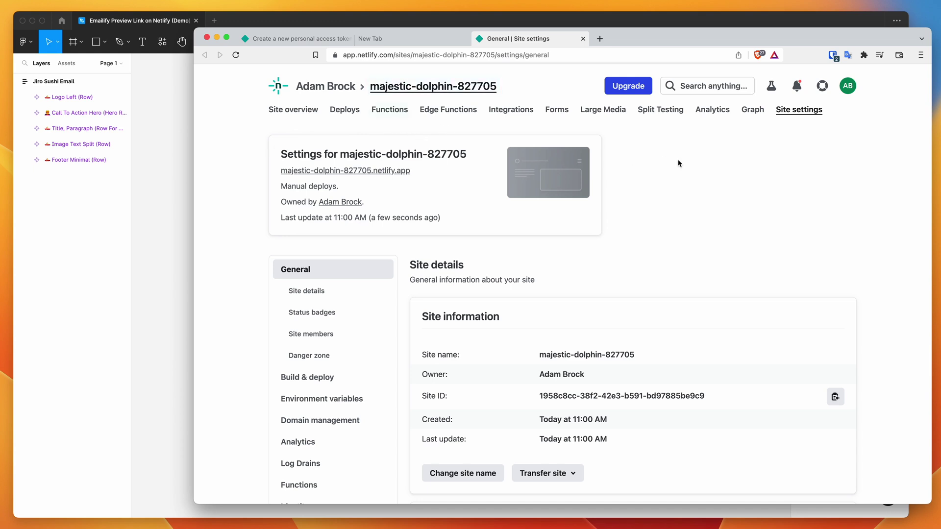
{"action": "scroll", "coordinate": [679, 163], "scroll_direction": "down", "scroll_amount": 2}
{"action": "scroll", "coordinate": [622, 305], "scroll_direction": "down", "scroll_amount": 1}
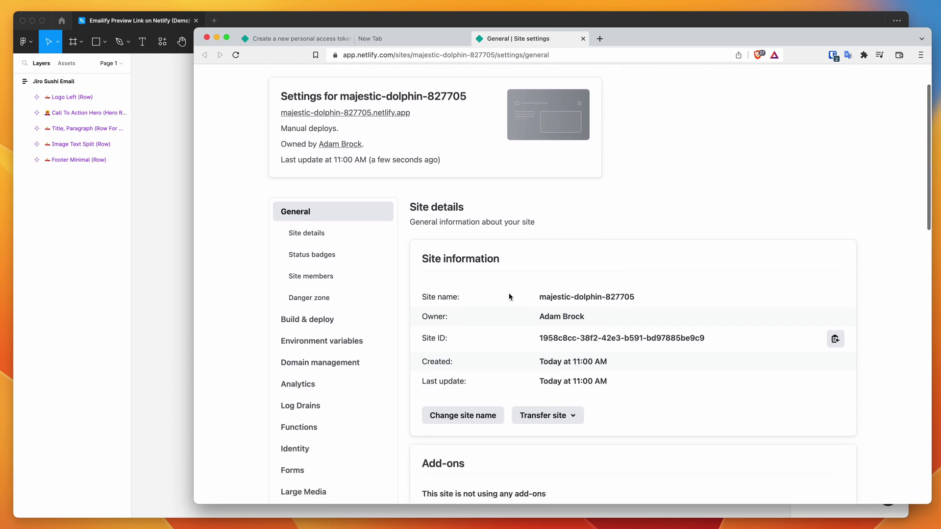
{"action": "left_click_drag", "start_coordinate": [535, 298], "coordinate": [642, 295]}
{"action": "left_click", "coordinate": [642, 295]}
{"action": "scroll", "coordinate": [642, 295], "scroll_direction": "down", "scroll_amount": 1}
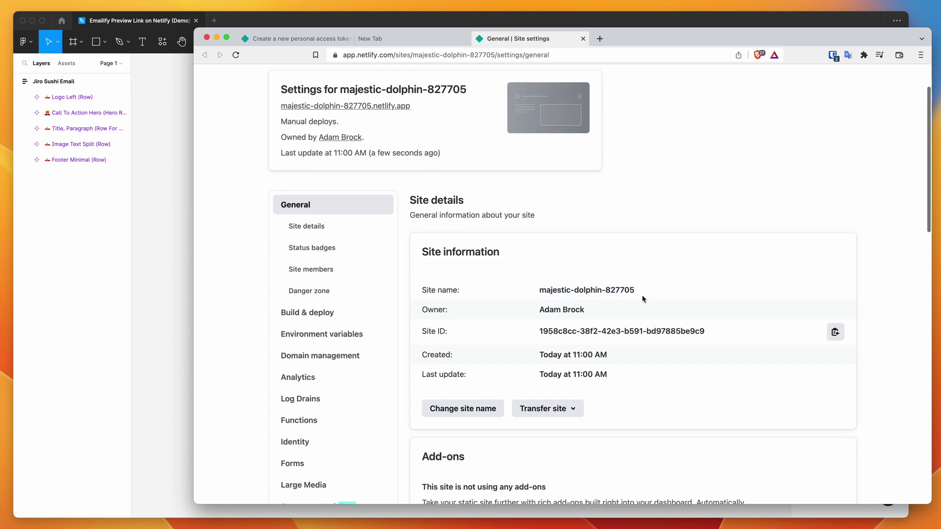
{"action": "scroll", "coordinate": [640, 289], "scroll_direction": "down", "scroll_amount": 1}
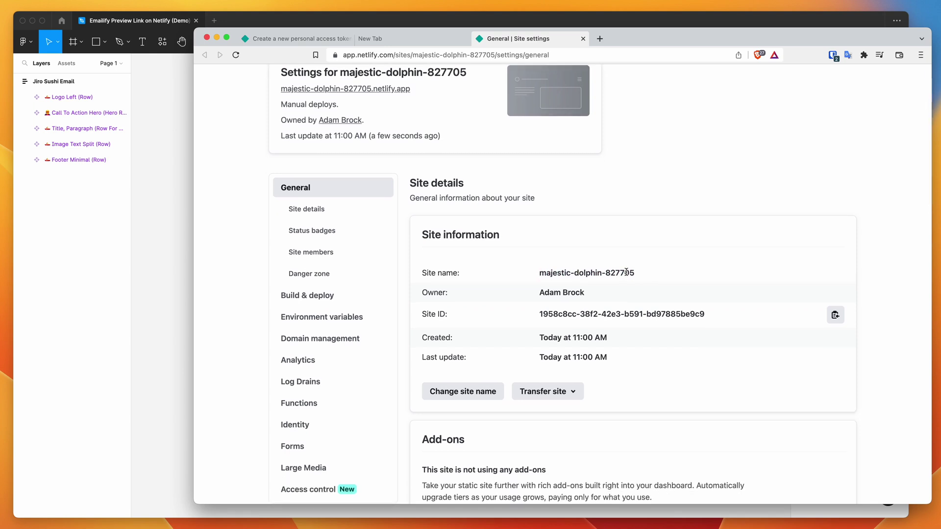
{"action": "scroll", "coordinate": [582, 272], "scroll_direction": "down", "scroll_amount": 1}
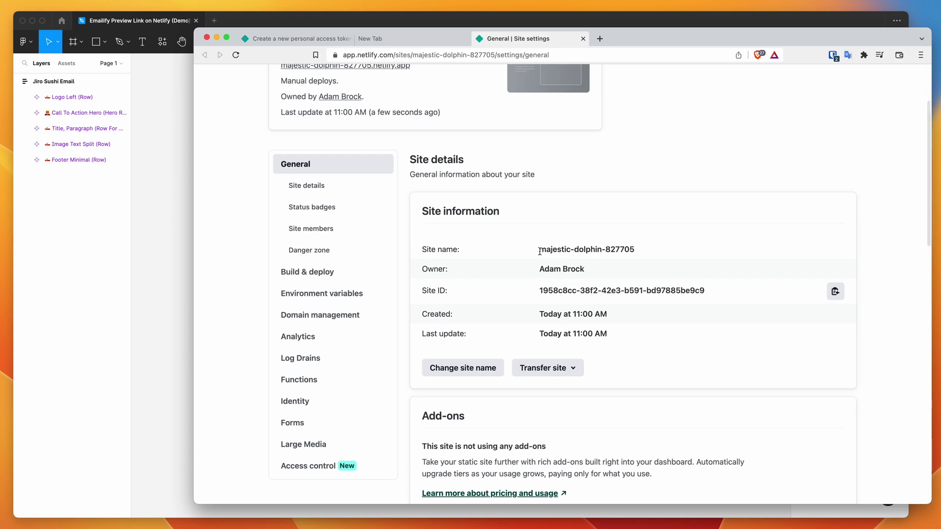
Step: Change the Netlify site name to email-jiro-sushi-preview and save it
{"action": "left_click", "coordinate": [464, 371]}
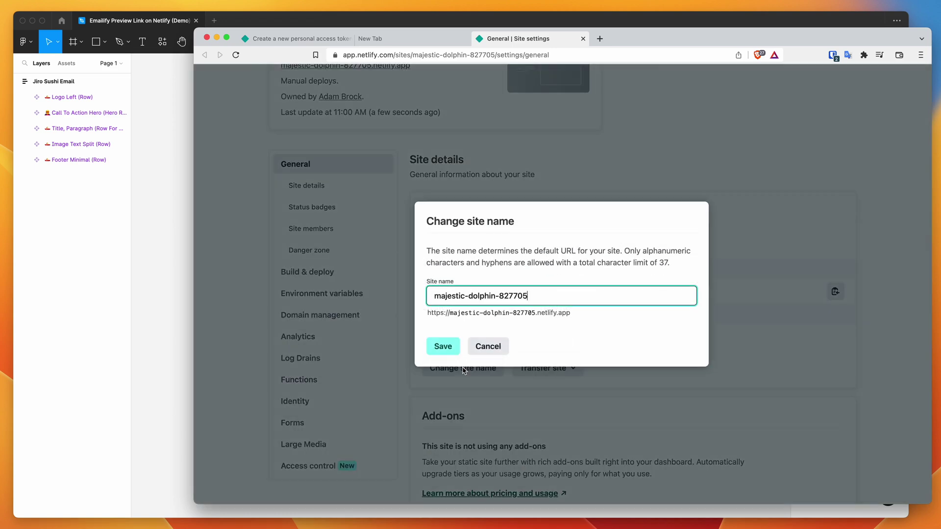
{"action": "left_click_drag", "start_coordinate": [538, 293], "coordinate": [388, 297]}
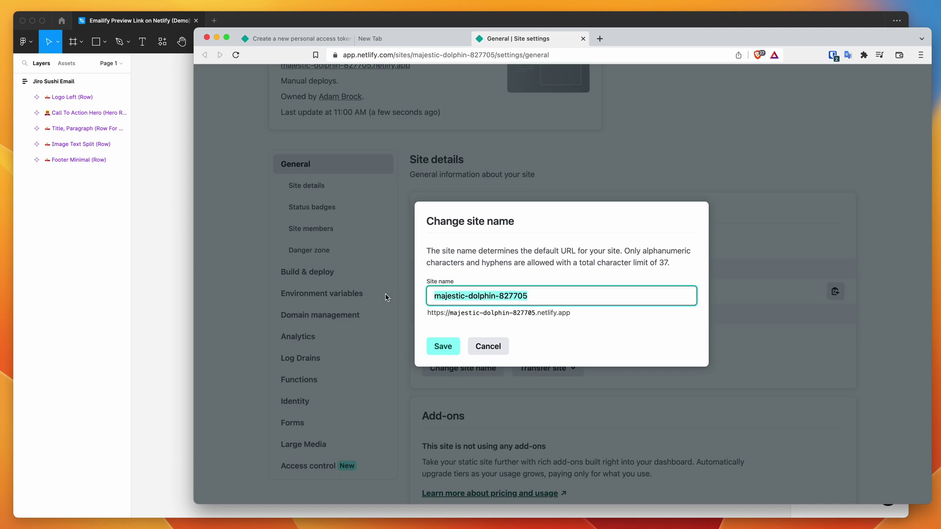
{"action": "type", "text": "email-"}
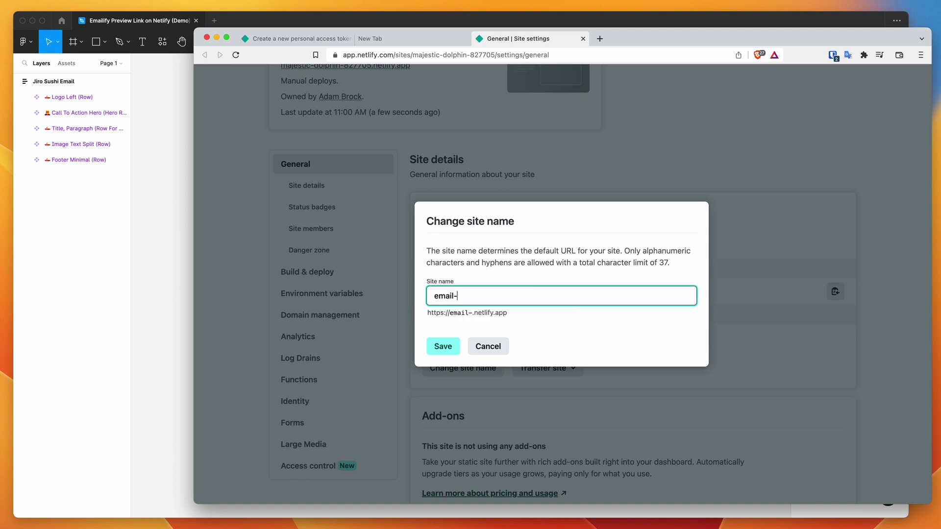
{"action": "type", "text": "jiro-sushi"}
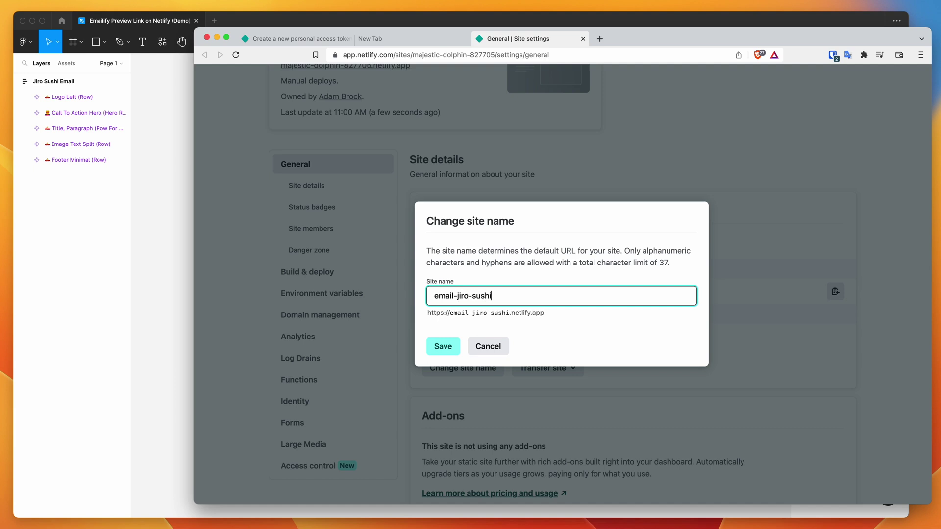
{"action": "type", "text": "-preview"}
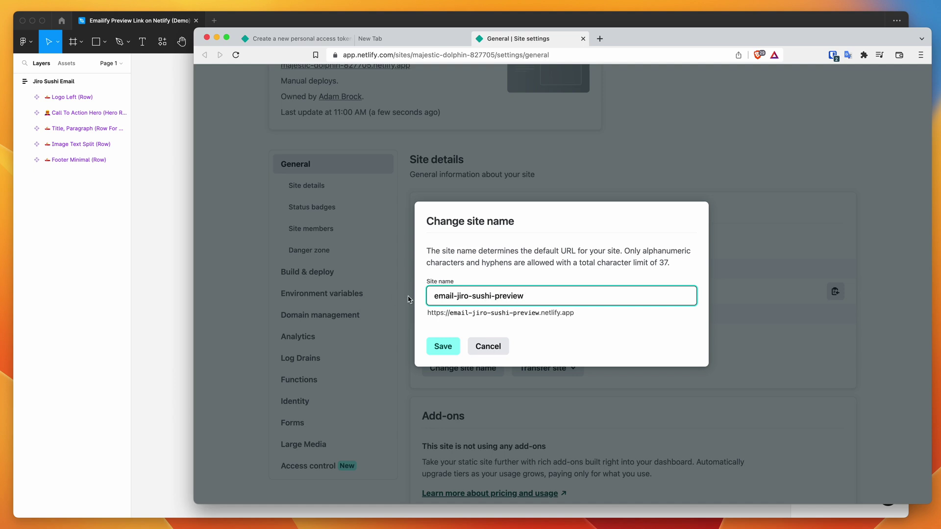
{"action": "left_click", "coordinate": [444, 348]}
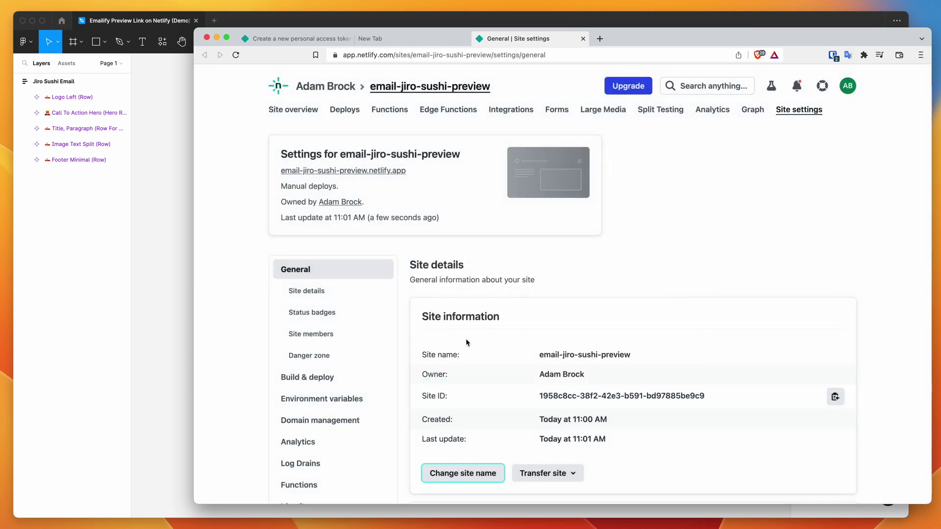
Step: Check the site name in Netlify's site information, and return to Figma to refresh the site name in the export
{"action": "scroll", "coordinate": [515, 355], "scroll_direction": "down", "scroll_amount": 1}
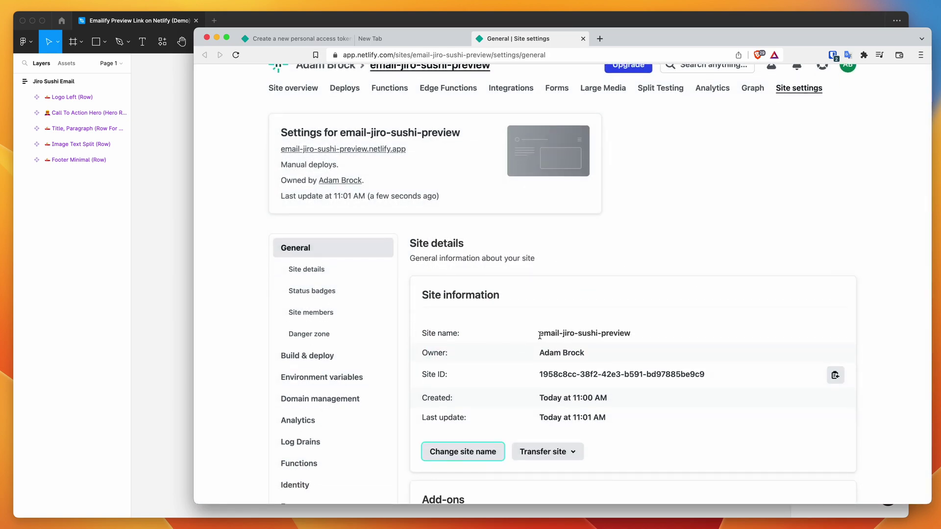
{"action": "left_click_drag", "start_coordinate": [540, 335], "coordinate": [619, 319]}
{"action": "scroll", "coordinate": [541, 337], "scroll_direction": "down", "scroll_amount": 1}
{"action": "left_click", "coordinate": [540, 319]}
{"action": "left_click", "coordinate": [644, 322]}
{"action": "left_click", "coordinate": [548, 319]}
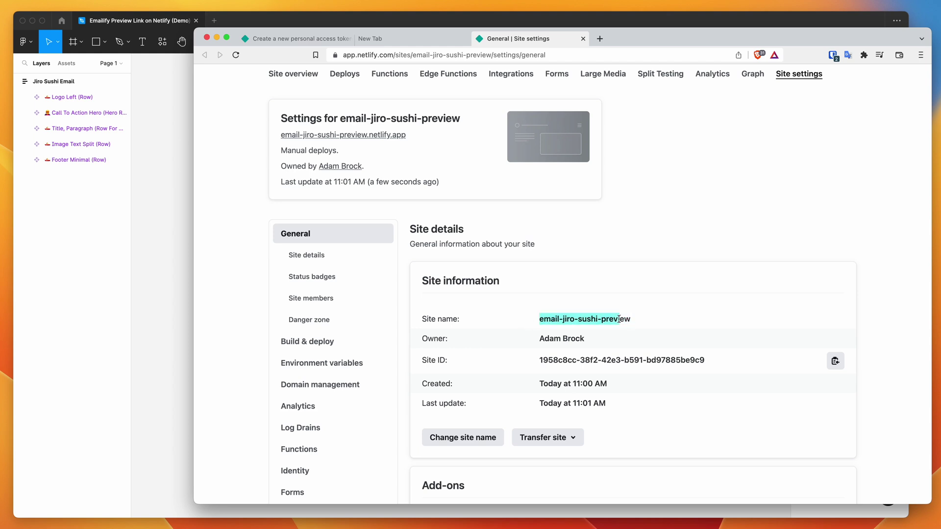
{"action": "left_click", "coordinate": [697, 325]}
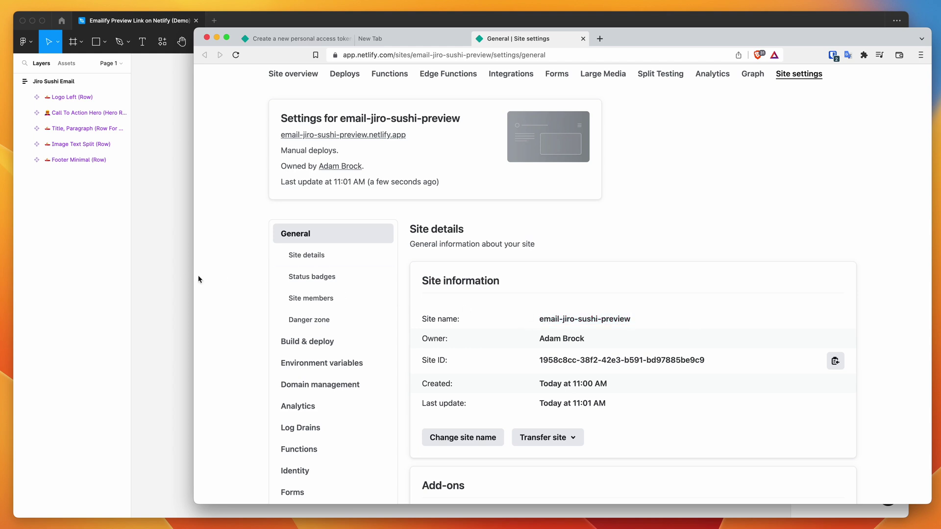
{"action": "left_click", "coordinate": [163, 272]}
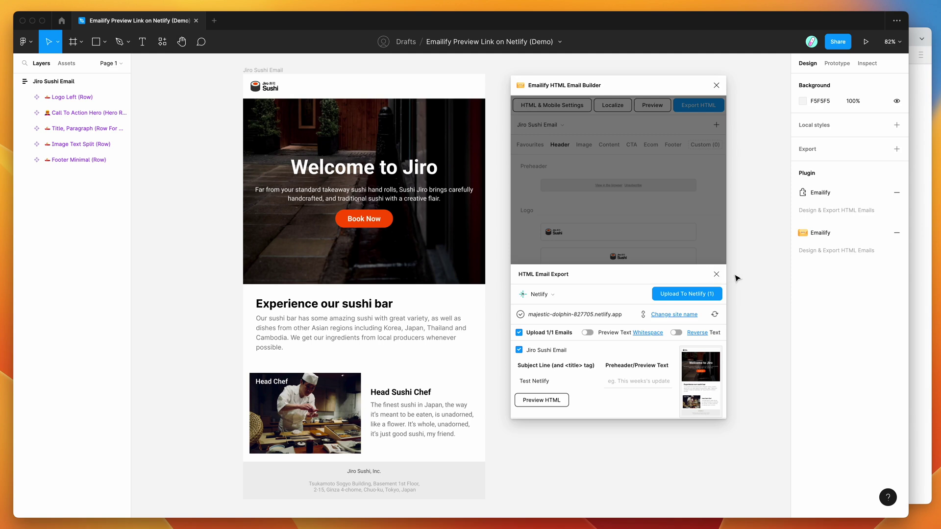
{"action": "left_click", "coordinate": [714, 315]}
Step: Return to the Netlify site settings in the browser and rename the site to email-jiro-sushi-preview-link
{"action": "left_click", "coordinate": [927, 376]}
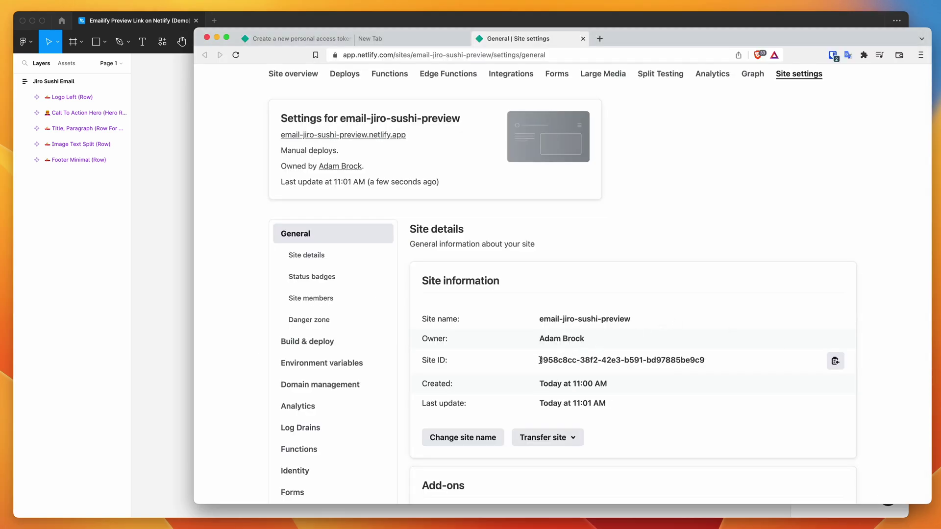
{"action": "left_click_drag", "start_coordinate": [540, 361], "coordinate": [724, 361]}
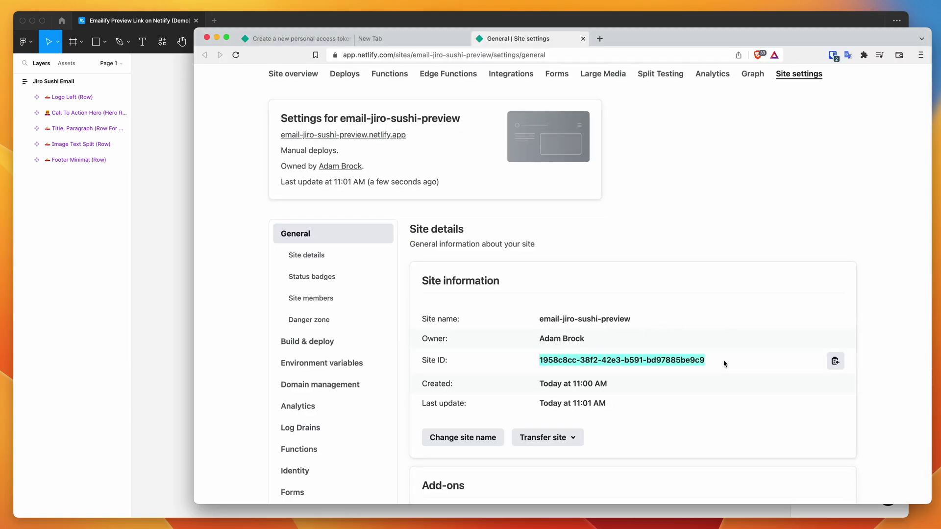
{"action": "left_click", "coordinate": [489, 434]}
{"action": "key", "text": "Left"}
{"action": "key", "text": "Left"}
{"action": "key", "text": "Left"}
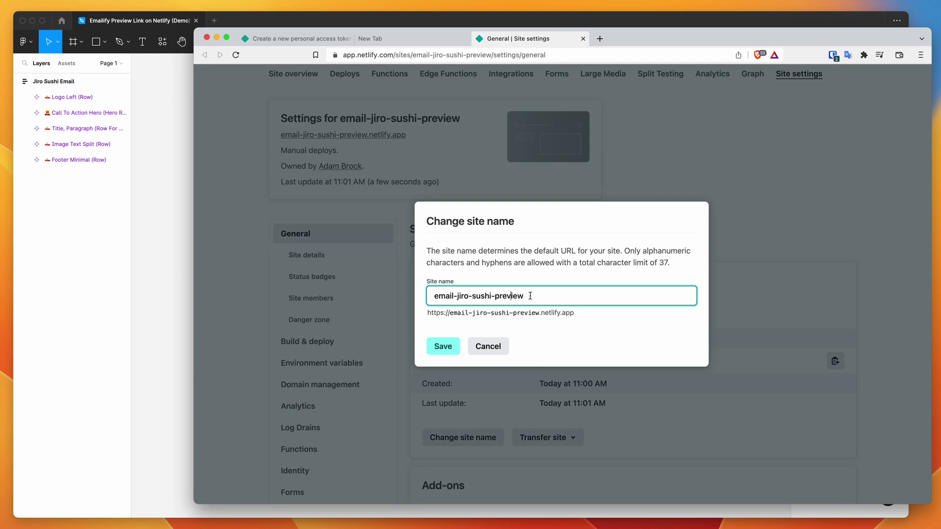
{"action": "type", "text": "-link"}
{"action": "left_click", "coordinate": [450, 348]}
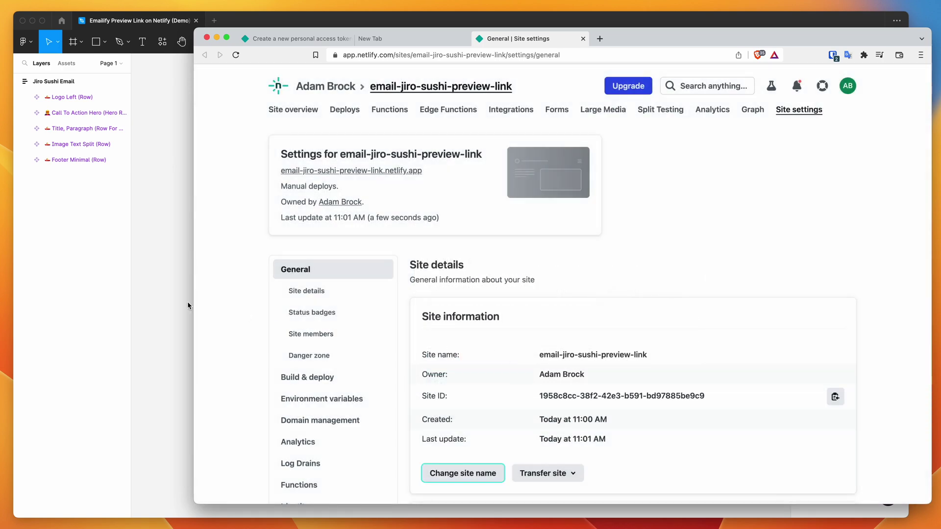
Step: Back in Figma, refresh the export's site name and upload the Jiro Sushi Email to Netlify
{"action": "left_click", "coordinate": [183, 301]}
{"action": "left_click", "coordinate": [714, 314]}
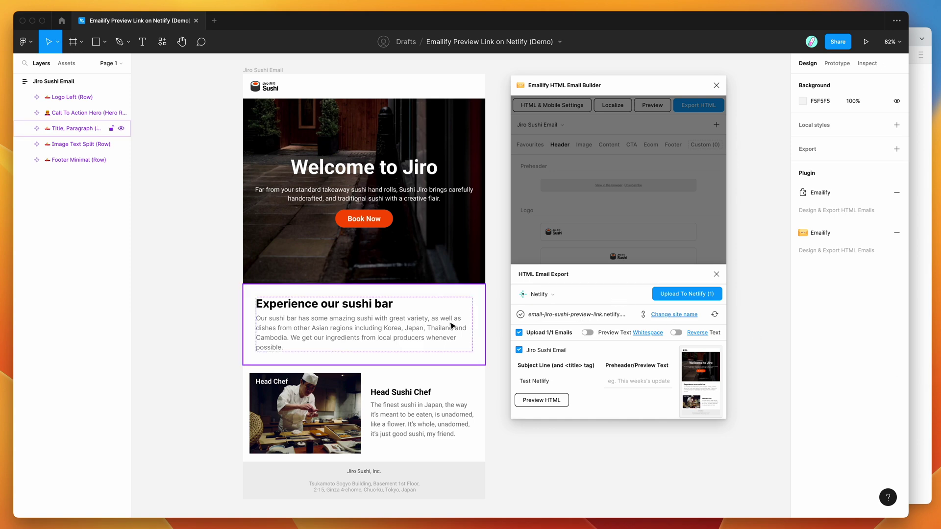
{"action": "left_click", "coordinate": [565, 380]}
{"action": "left_click", "coordinate": [647, 380]}
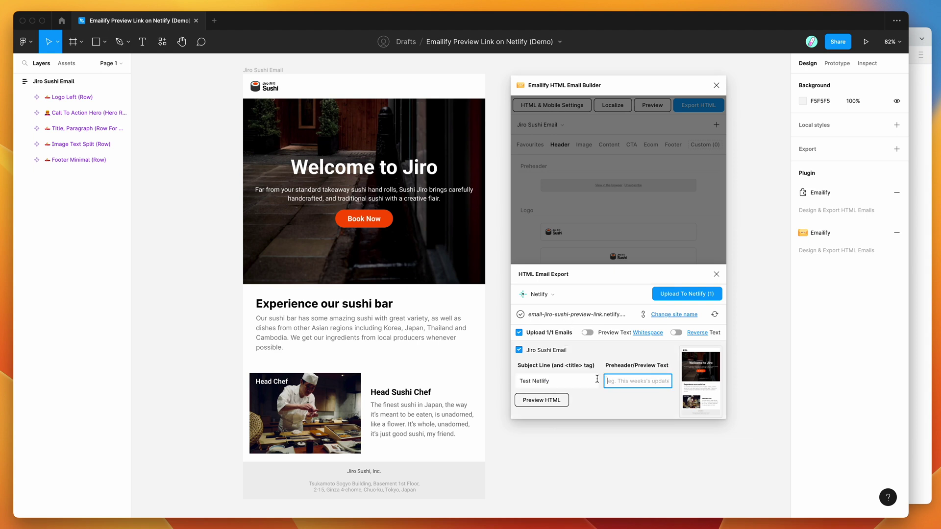
{"action": "triple_click", "coordinate": [595, 381]}
{"action": "left_click", "coordinate": [612, 382]}
{"action": "left_click", "coordinate": [676, 295]}
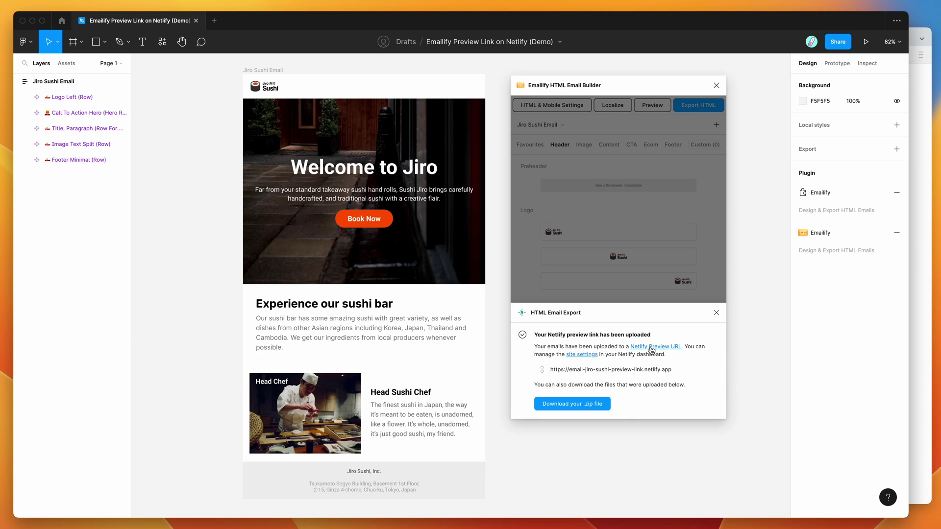
Step: Open the Netlify Preview URL in the browser and examine the text and layout of the Large Preview (600px)
{"action": "left_click", "coordinate": [655, 347]}
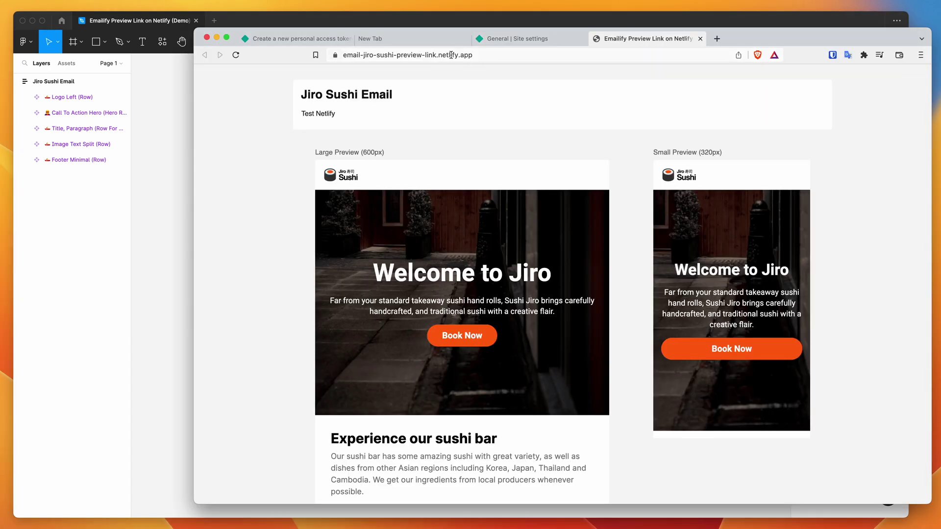
{"action": "scroll", "coordinate": [289, 242], "scroll_direction": "down", "scroll_amount": 5}
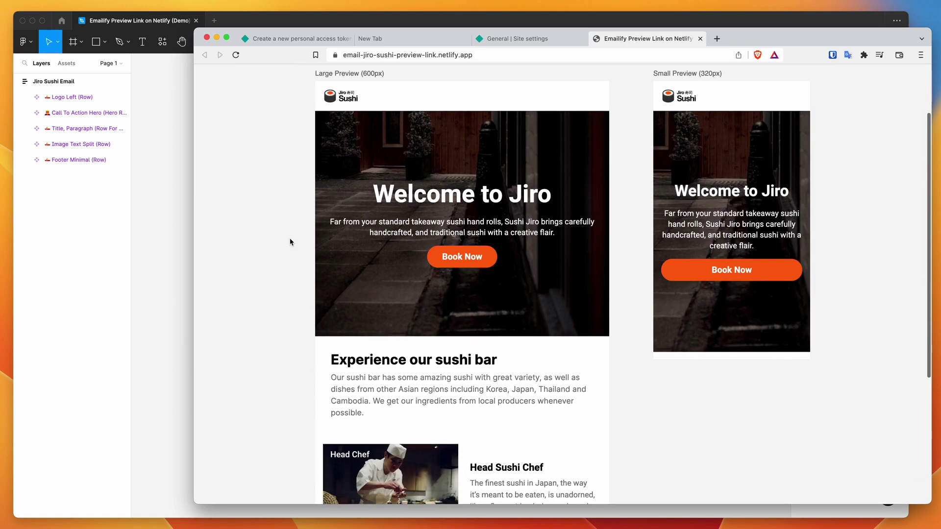
{"action": "left_click_drag", "start_coordinate": [356, 156], "coordinate": [490, 387]}
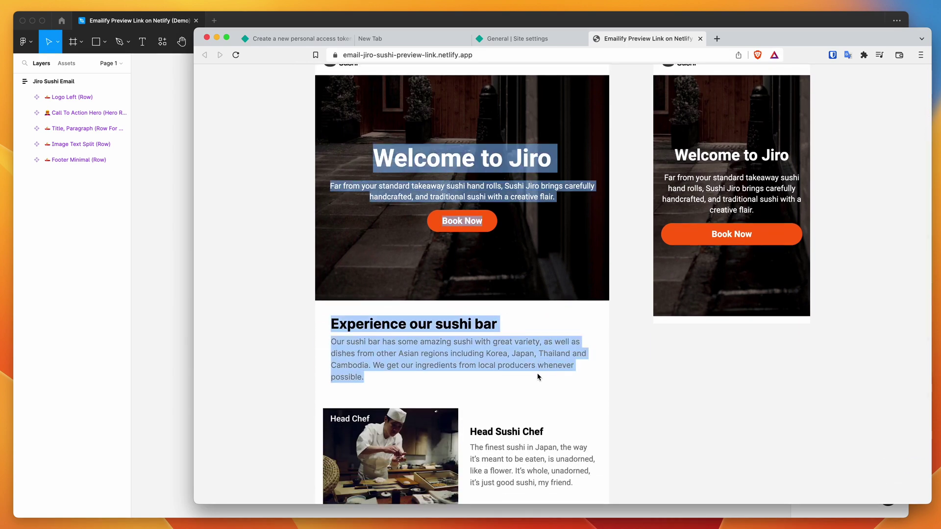
{"action": "left_click", "coordinate": [538, 374]}
{"action": "scroll", "coordinate": [537, 374], "scroll_direction": "down", "scroll_amount": 5}
{"action": "left_click_drag", "start_coordinate": [583, 388], "coordinate": [498, 321]}
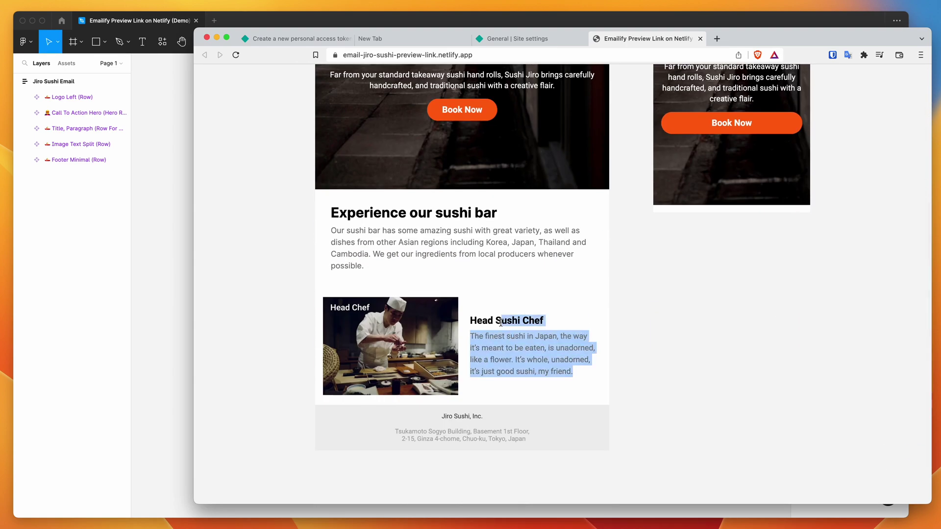
{"action": "left_click", "coordinate": [583, 385]}
{"action": "scroll", "coordinate": [583, 383], "scroll_direction": "up", "scroll_amount": 1}
{"action": "left_click_drag", "start_coordinate": [584, 382], "coordinate": [471, 322]}
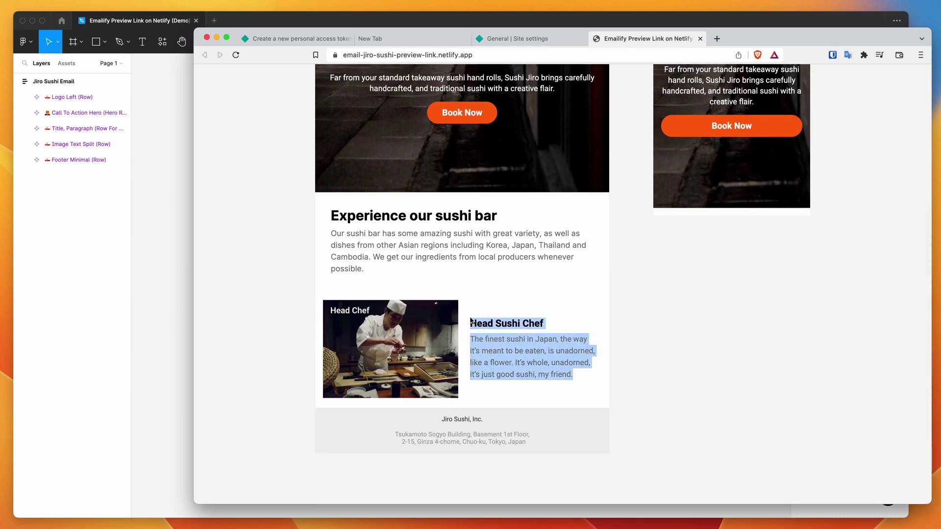
{"action": "left_click", "coordinate": [473, 322]}
{"action": "scroll", "coordinate": [472, 323], "scroll_direction": "up", "scroll_amount": 5}
{"action": "scroll", "coordinate": [470, 322], "scroll_direction": "up", "scroll_amount": 4}
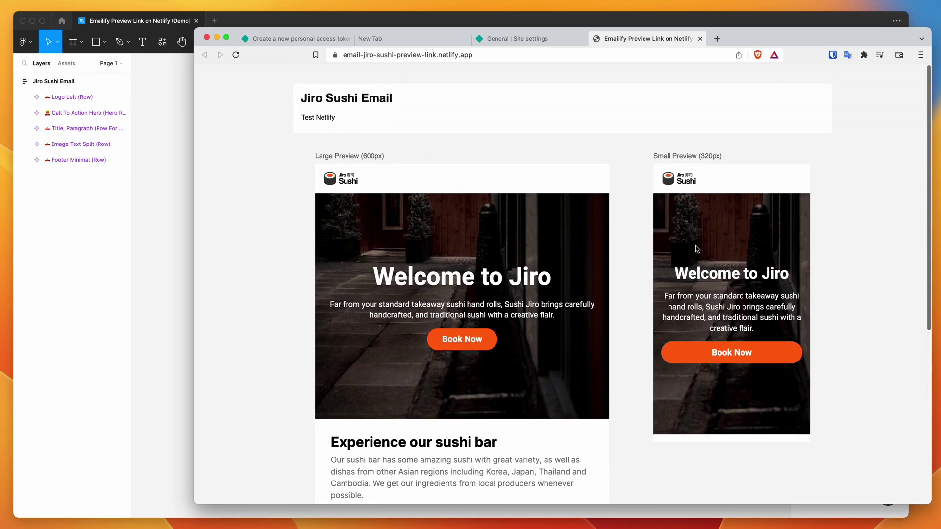
Step: Examine the Small Preview (320px) and compare its hero text with the large version
{"action": "left_click_drag", "start_coordinate": [674, 268], "coordinate": [750, 326]}
{"action": "scroll", "coordinate": [748, 326], "scroll_direction": "down", "scroll_amount": 8}
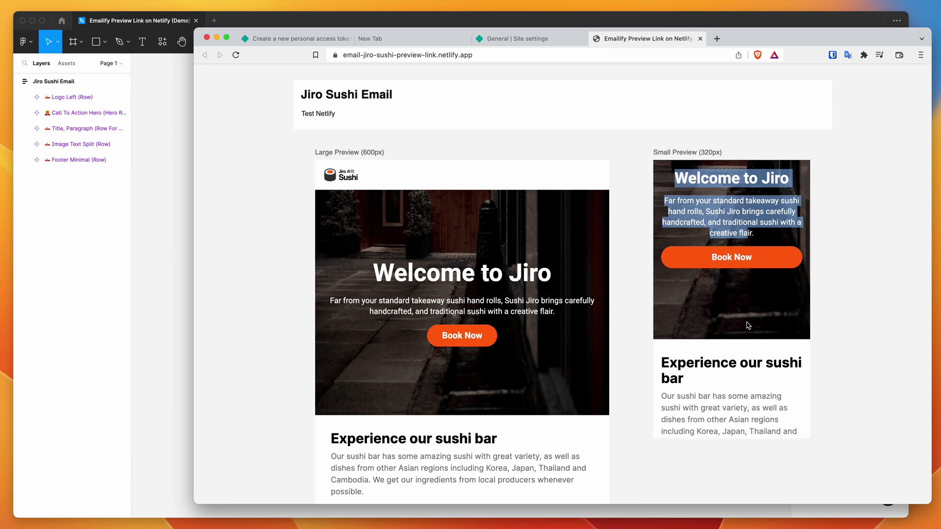
{"action": "scroll", "coordinate": [746, 319], "scroll_direction": "up", "scroll_amount": 8}
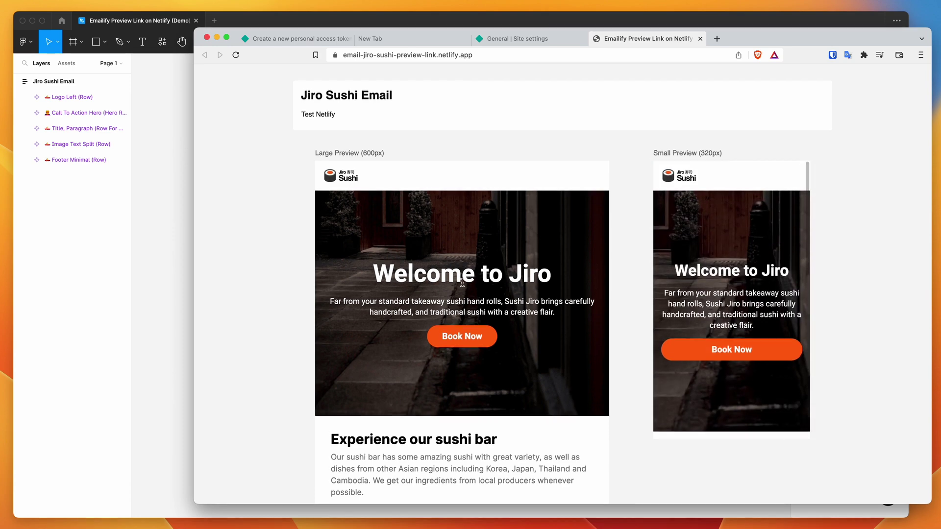
{"action": "left_click_drag", "start_coordinate": [354, 269], "coordinate": [556, 312]}
{"action": "left_click", "coordinate": [556, 312]}
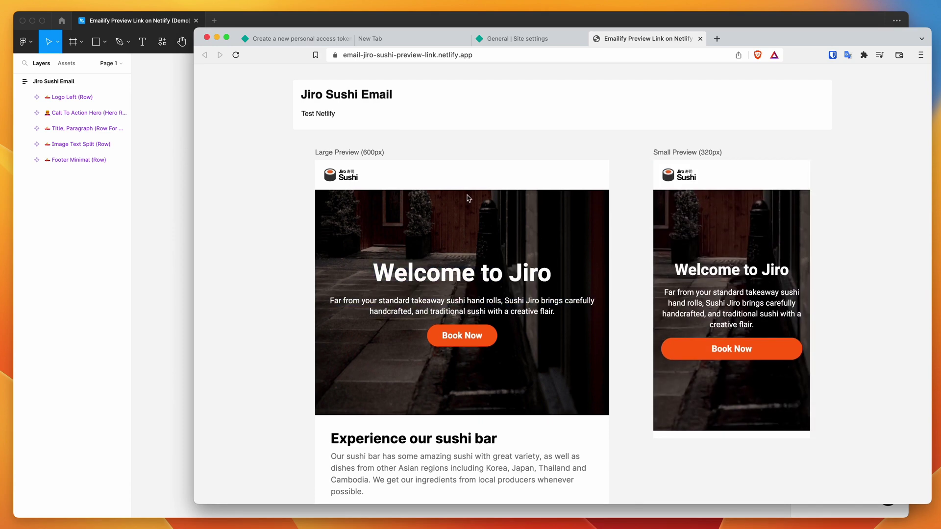
Step: Select the full web address of the published email preview page in the browser
{"action": "left_click", "coordinate": [499, 54]}
{"action": "left_click", "coordinate": [499, 54]}
{"action": "key", "text": "super+a"}
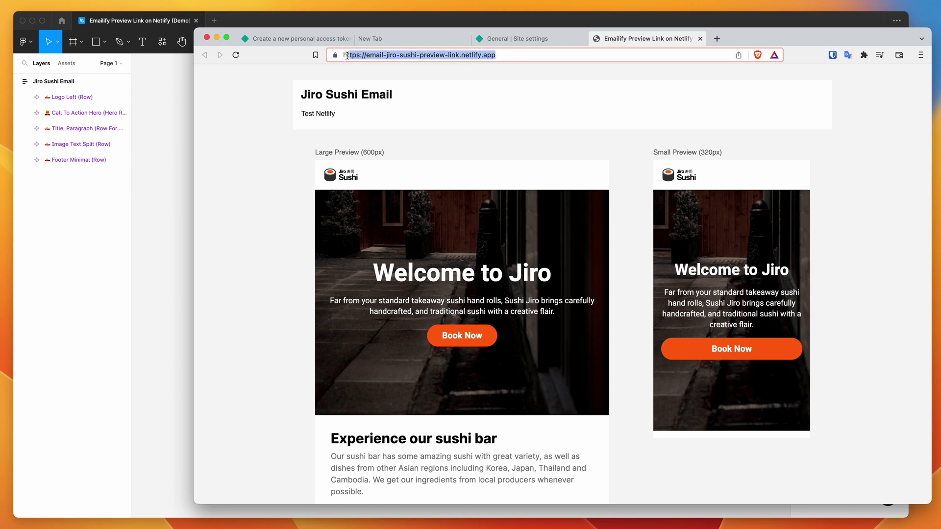
{"action": "left_click", "coordinate": [348, 56]}
{"action": "left_click_drag", "start_coordinate": [345, 55], "coordinate": [510, 56]}
{"action": "left_click", "coordinate": [516, 55]}
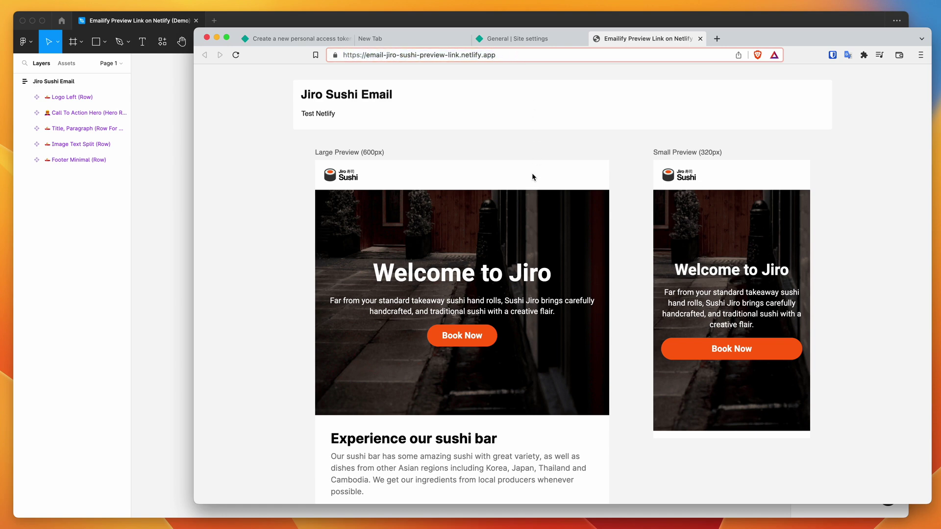
{"action": "key", "text": "super+r"}
{"action": "left_click_drag", "start_coordinate": [511, 55], "coordinate": [314, 58]}
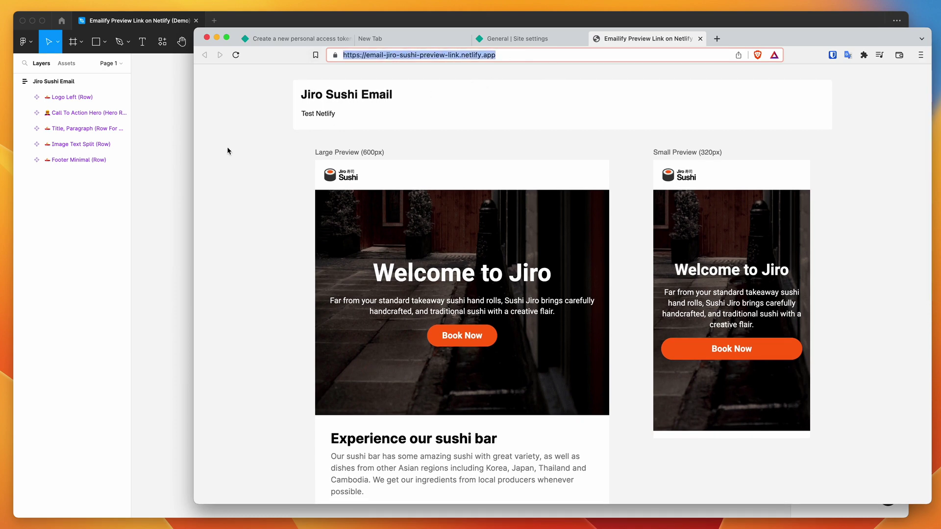
Step: Return to Figma and download the uploaded files as a .zip to the Desktop
{"action": "left_click", "coordinate": [172, 162]}
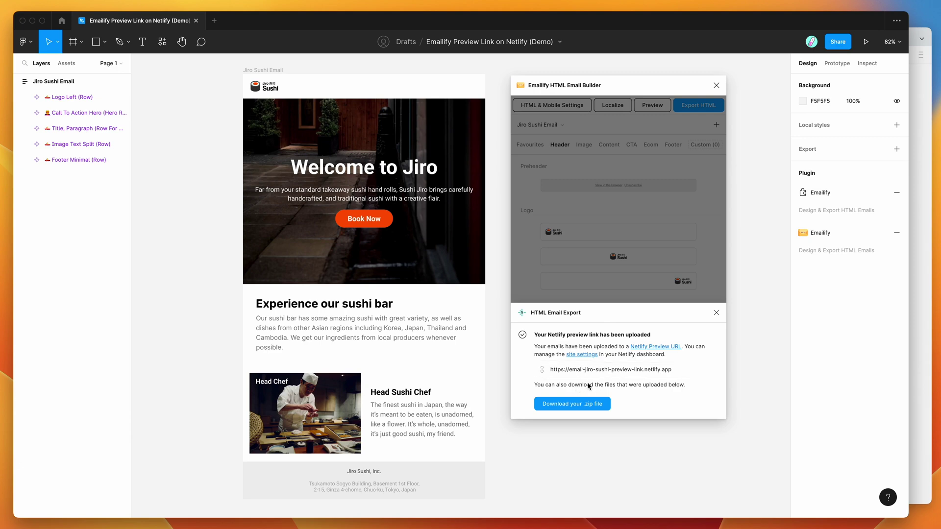
{"action": "left_click", "coordinate": [560, 405]}
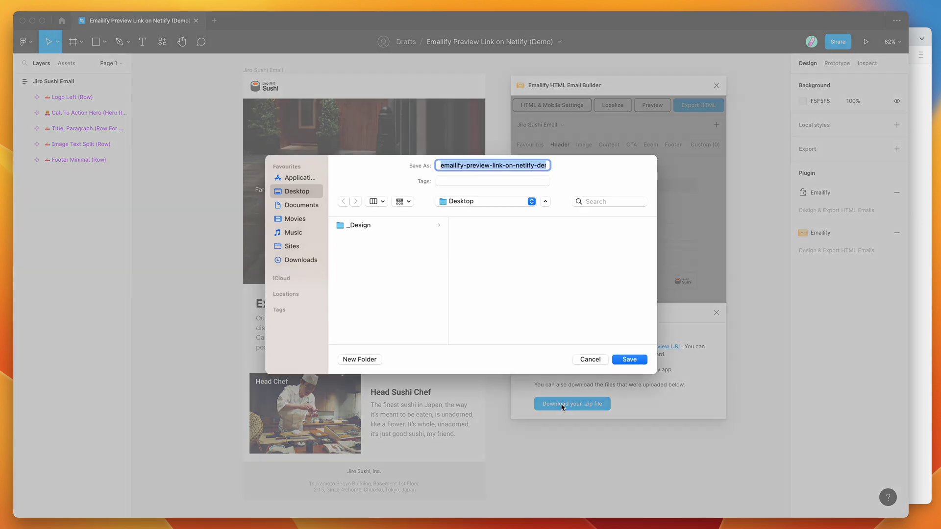
{"action": "left_click", "coordinate": [631, 361]}
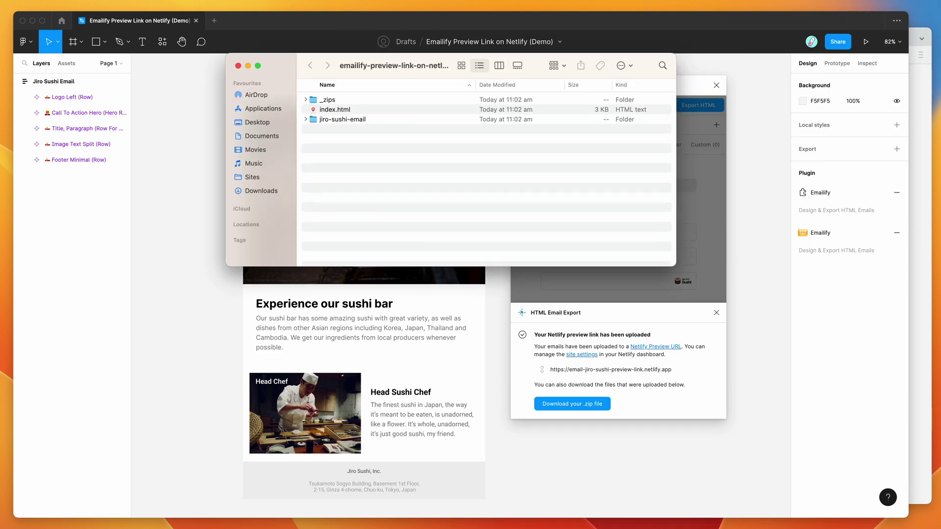
Step: Inspect the downloaded export's index.html, jiro-sushi-email folder and img subfolder in Finder, and dismiss the Finder window
{"action": "left_click_drag", "start_coordinate": [421, 72], "coordinate": [391, 142]}
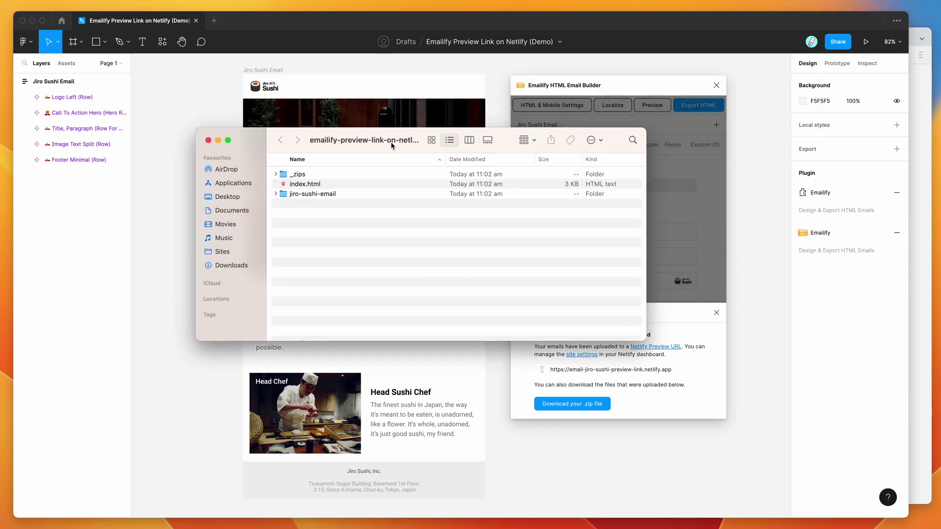
{"action": "left_click", "coordinate": [300, 185]}
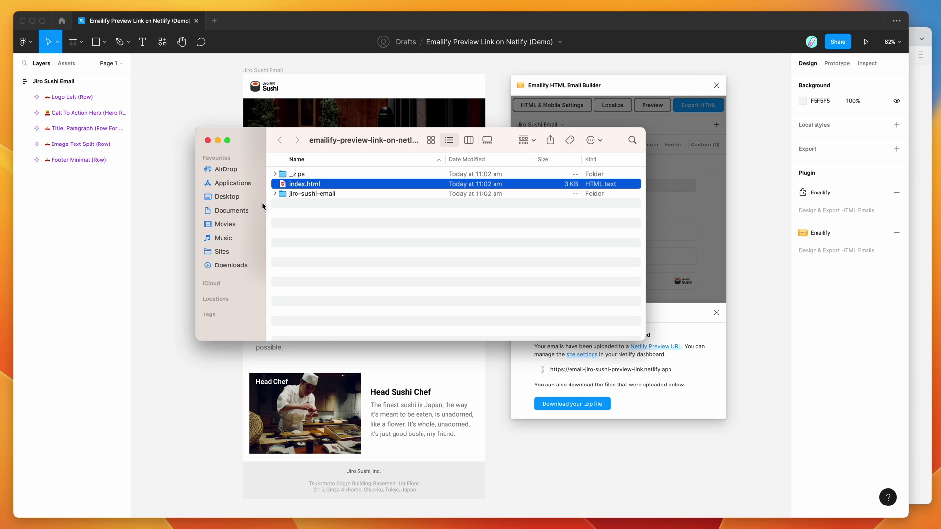
{"action": "left_click", "coordinate": [275, 196]}
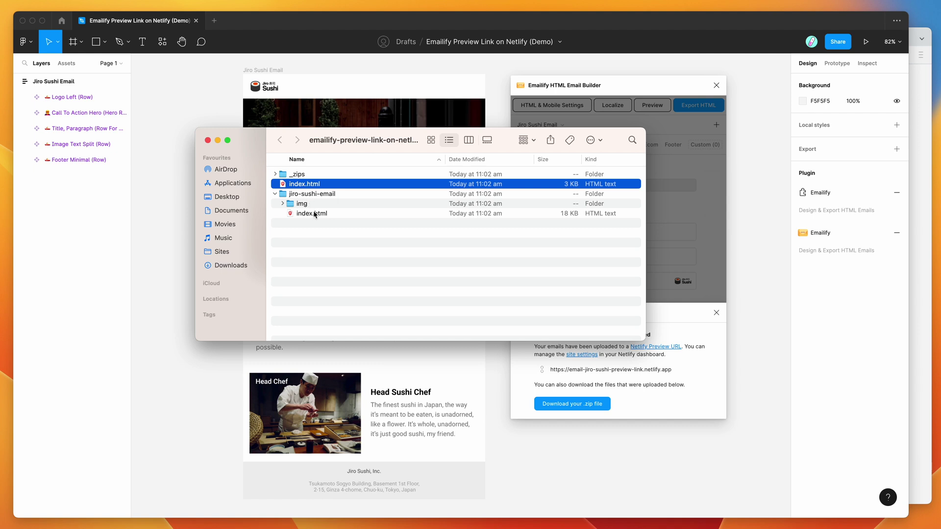
{"action": "left_click", "coordinate": [312, 215]}
{"action": "left_click", "coordinate": [283, 204]}
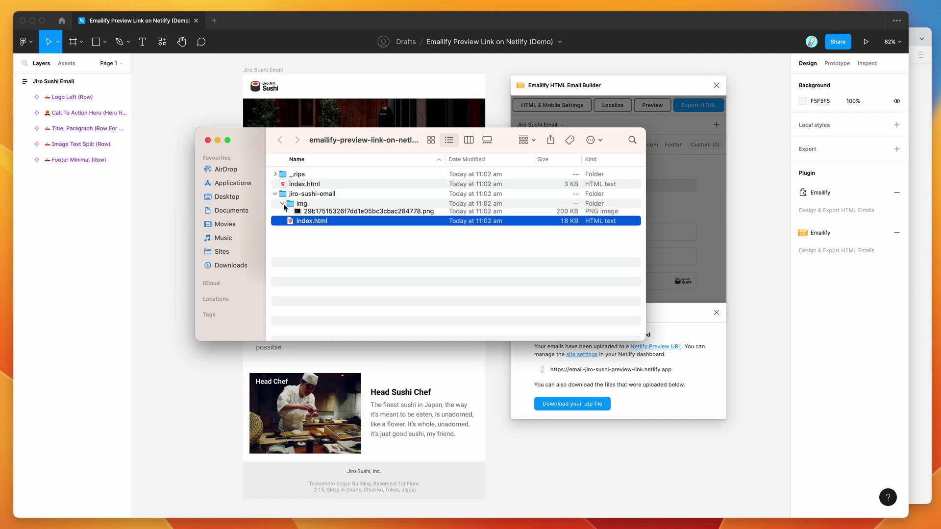
{"action": "left_click", "coordinate": [282, 204]}
{"action": "left_click", "coordinate": [275, 194]}
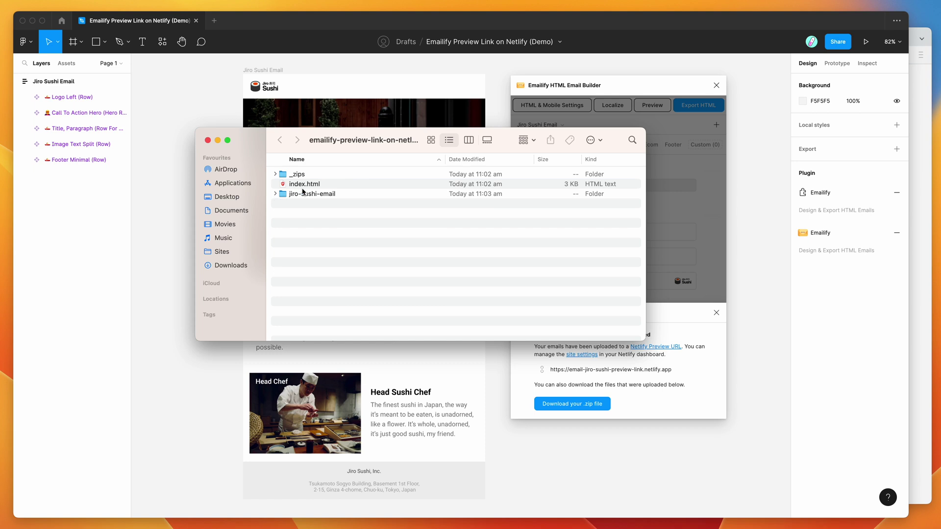
{"action": "left_click", "coordinate": [304, 184]}
{"action": "left_click_drag", "start_coordinate": [363, 146], "coordinate": [483, 160]}
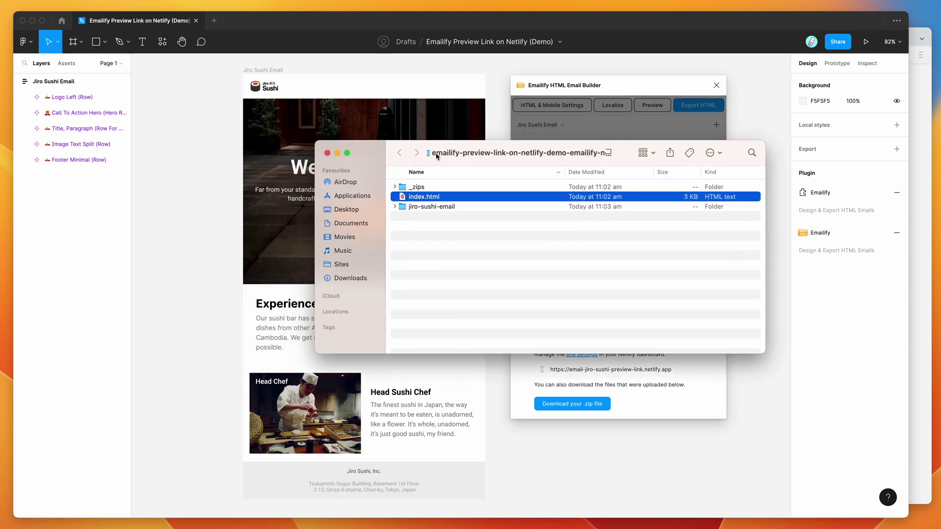
{"action": "left_click", "coordinate": [338, 153]}
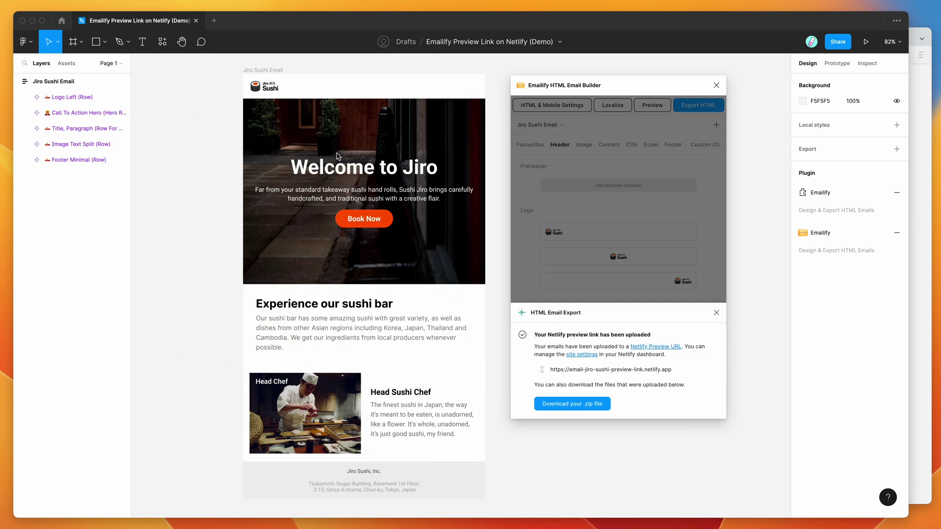